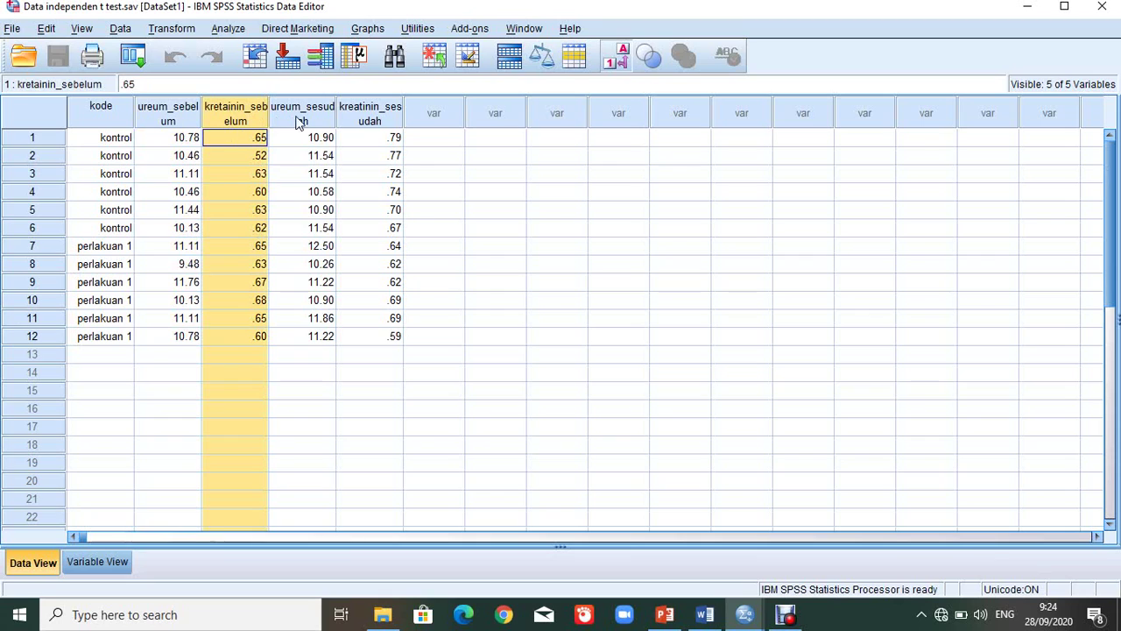
Review the ureum_sesudah and kreatinin_sesudah data columns for the kontrol and perlakuan 1 groups.
click(302, 117)
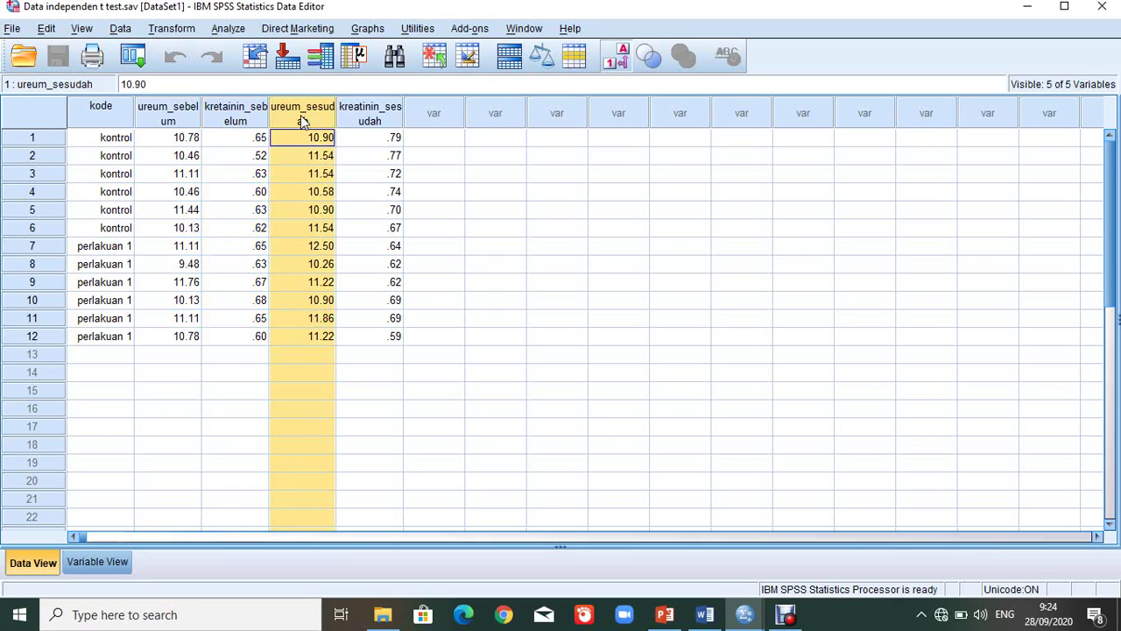
click(378, 117)
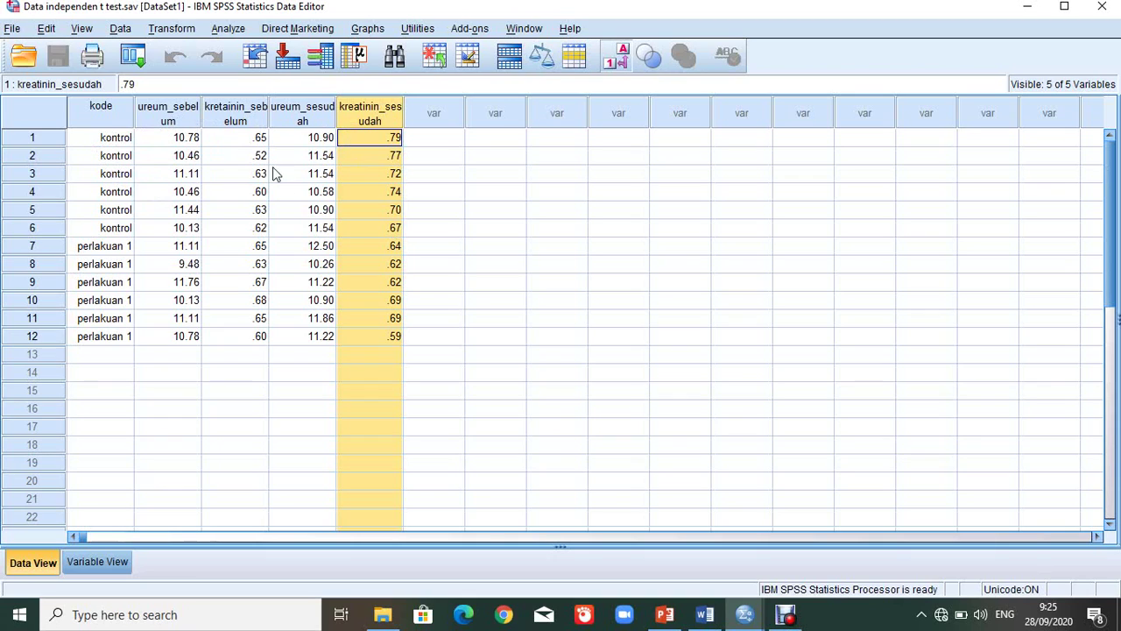
click(283, 190)
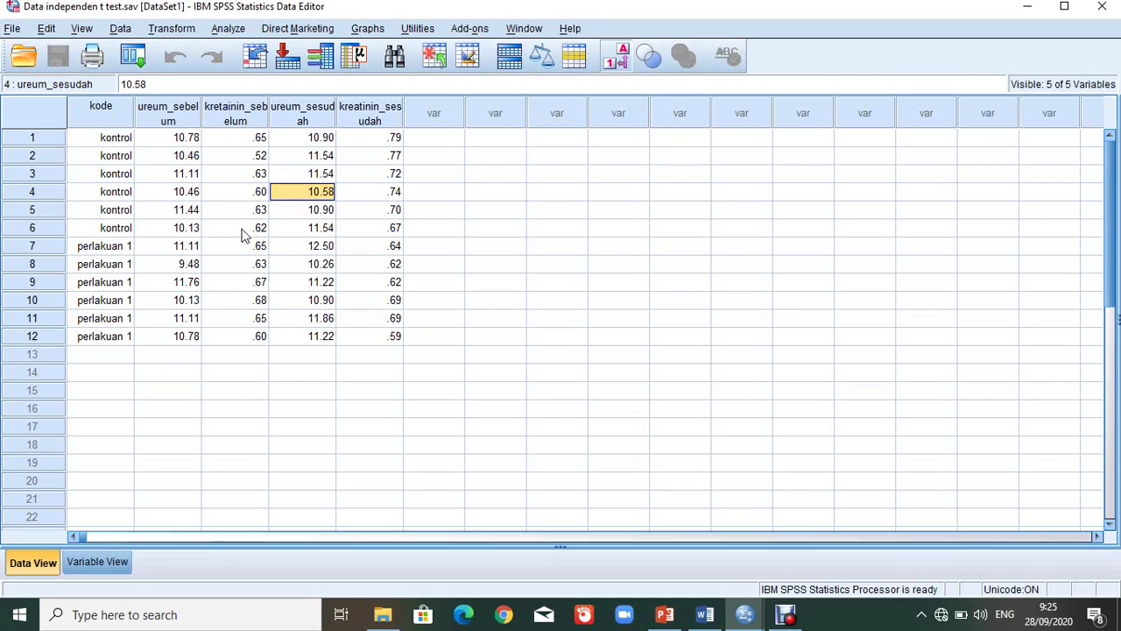
click(309, 109)
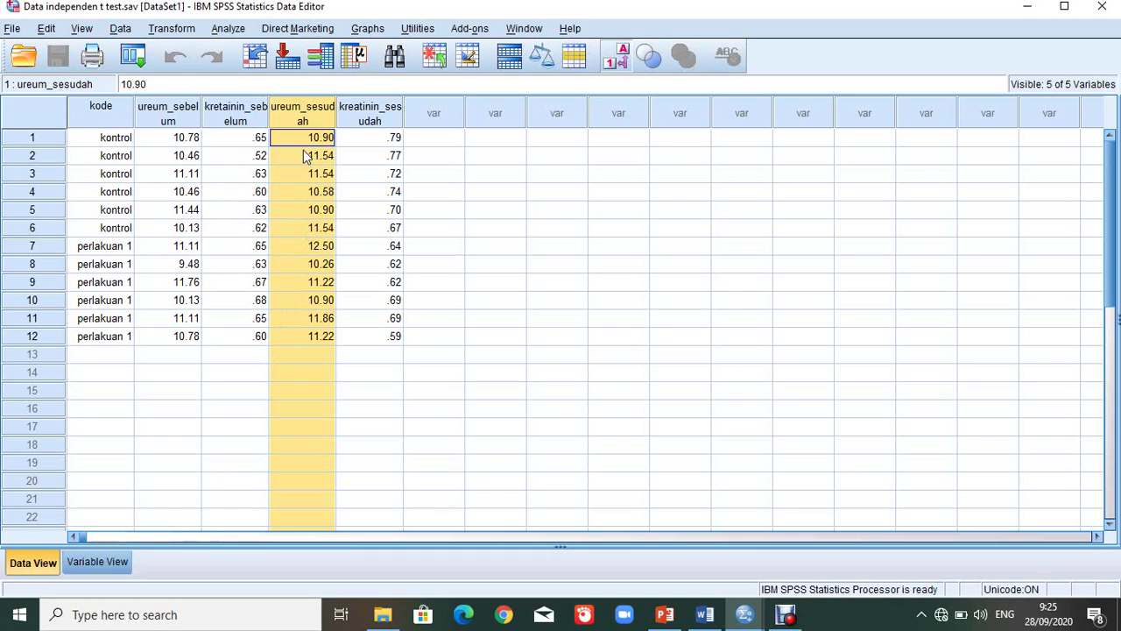
Set up a cleared Explore analysis with ureum_sesudah as the dependent variable and kode as the factor.
click(236, 31)
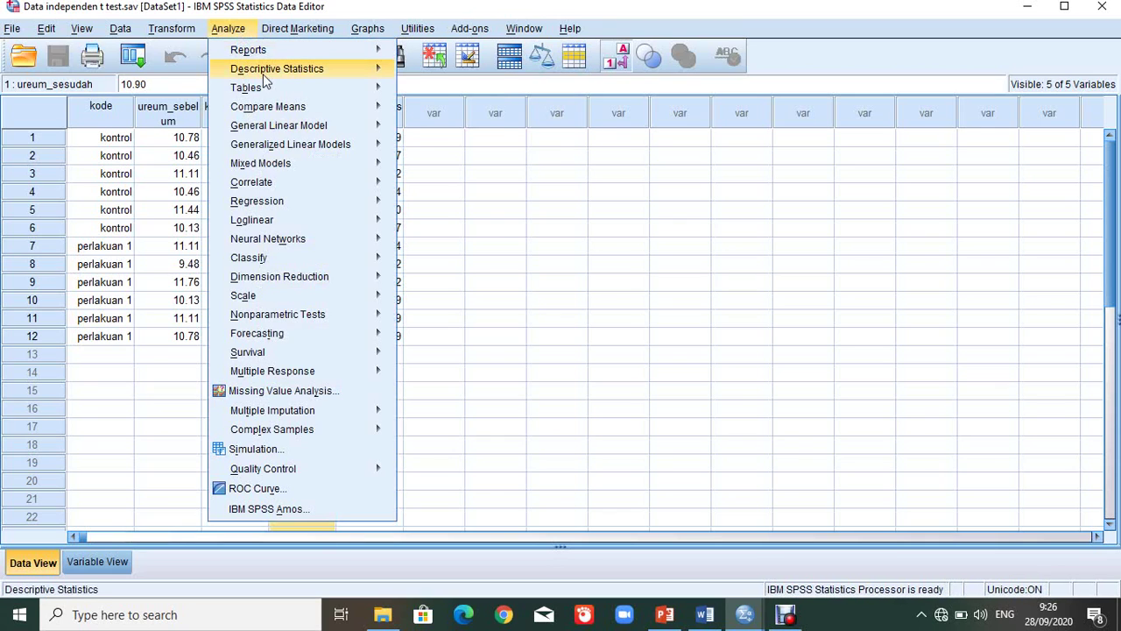
mouse_move(263, 73)
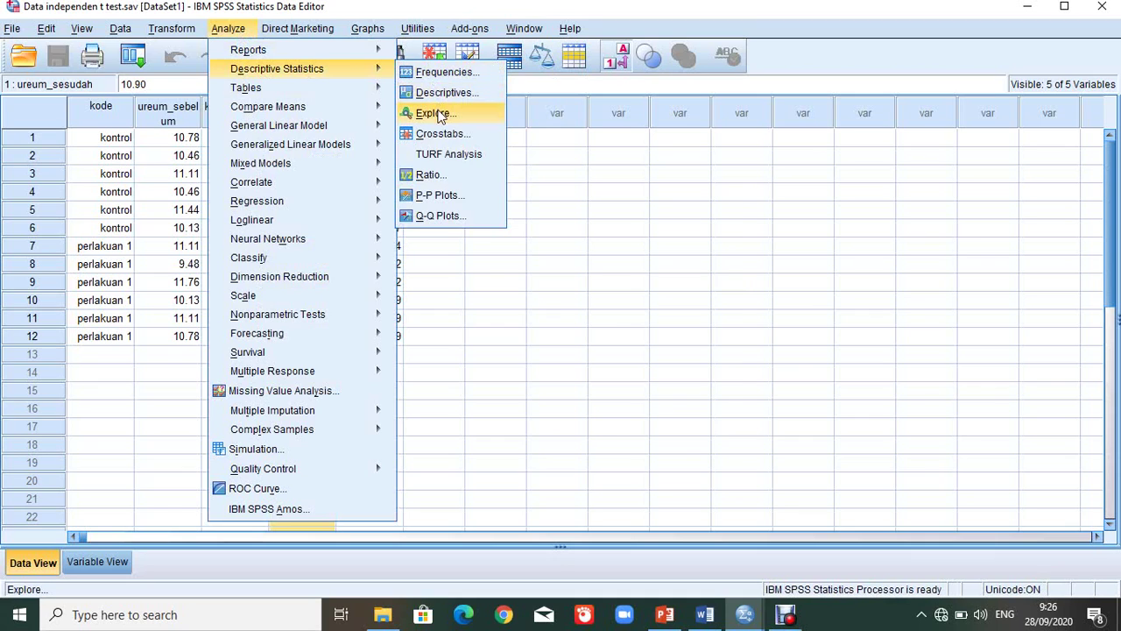
click(434, 113)
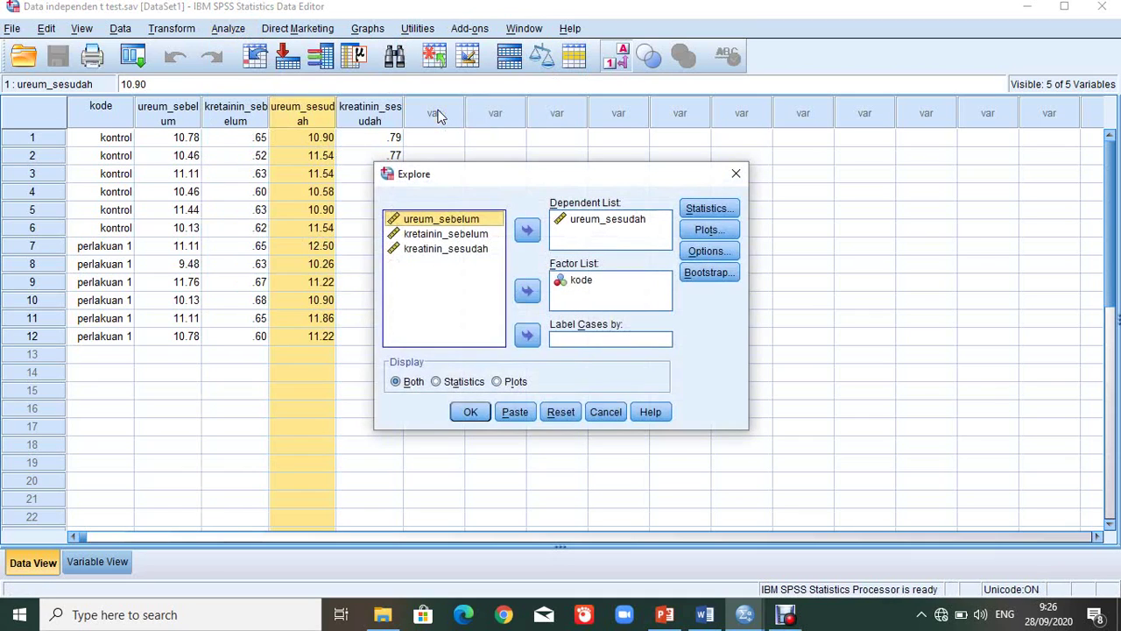
click(565, 412)
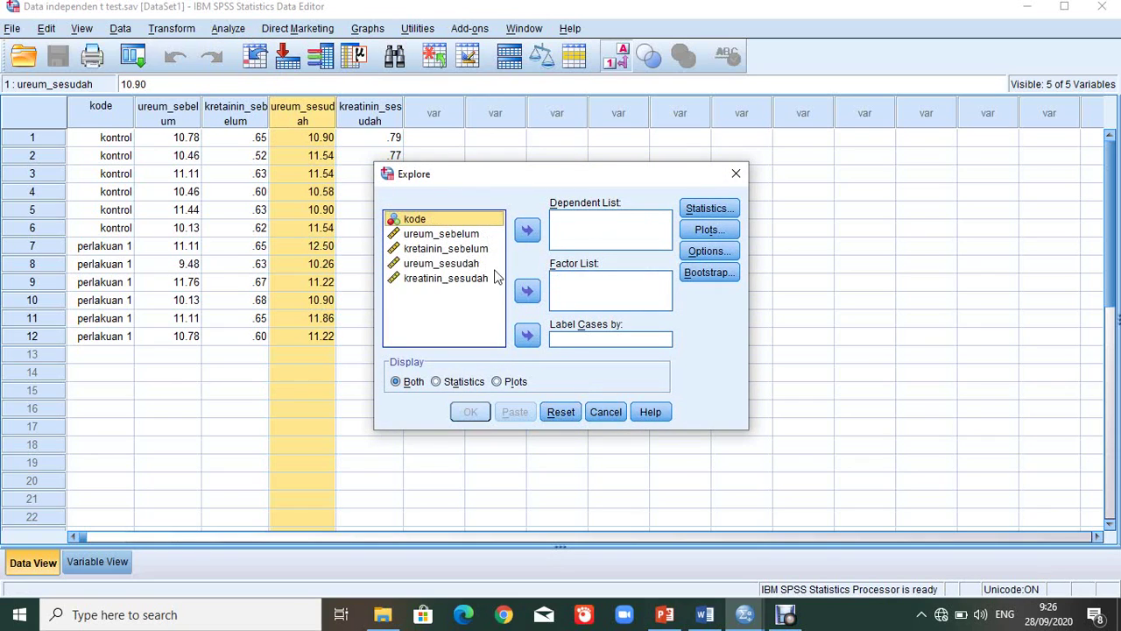
click(526, 295)
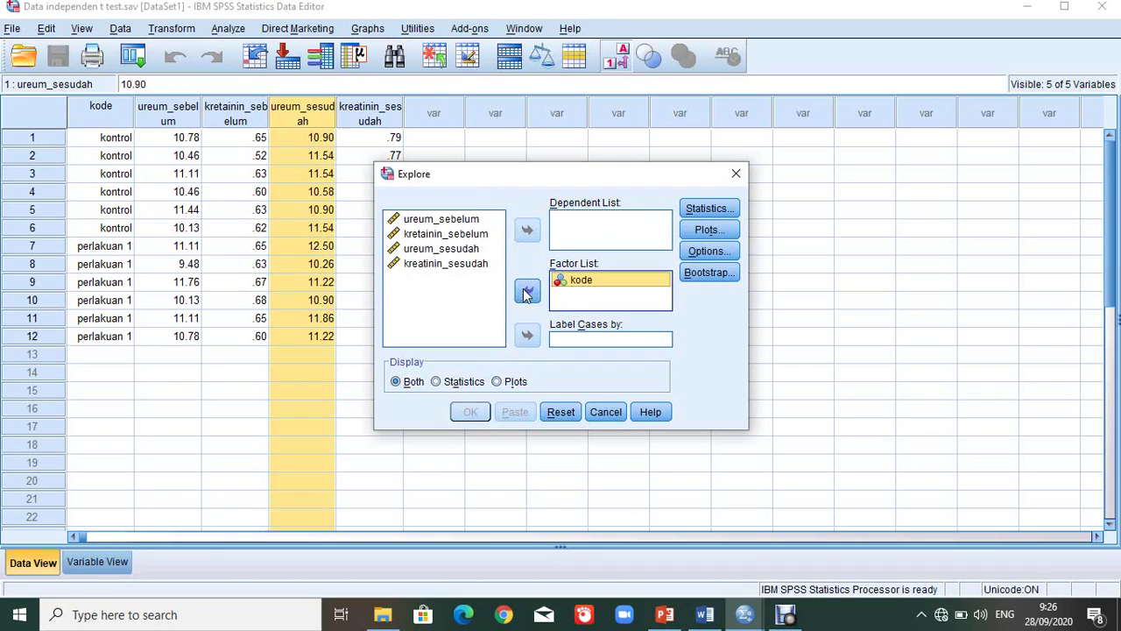
click(467, 250)
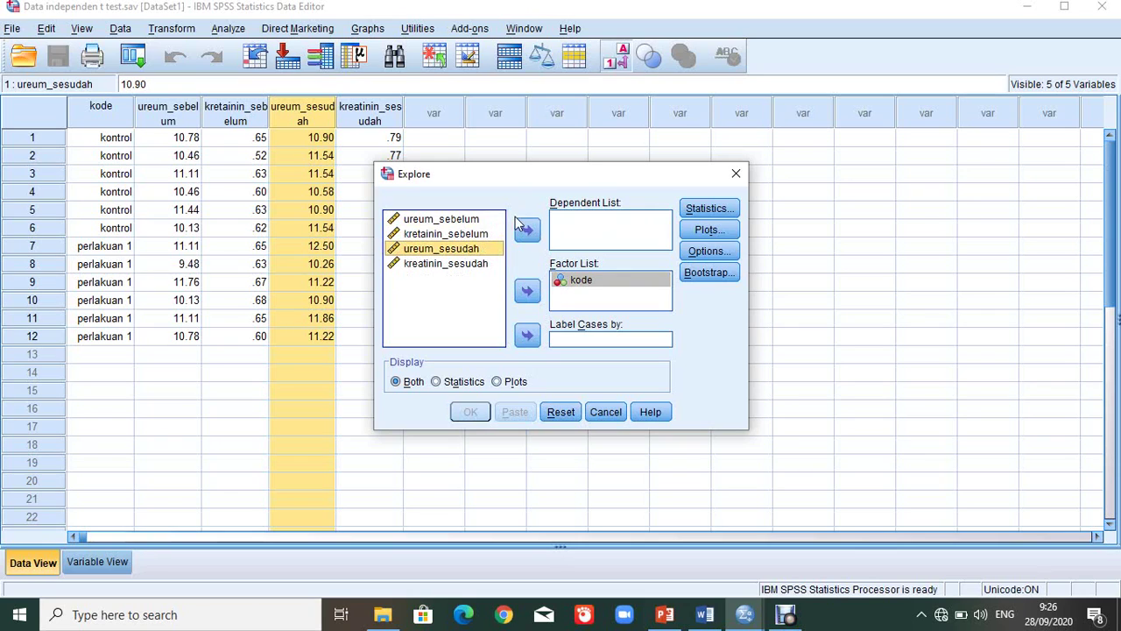
click(526, 231)
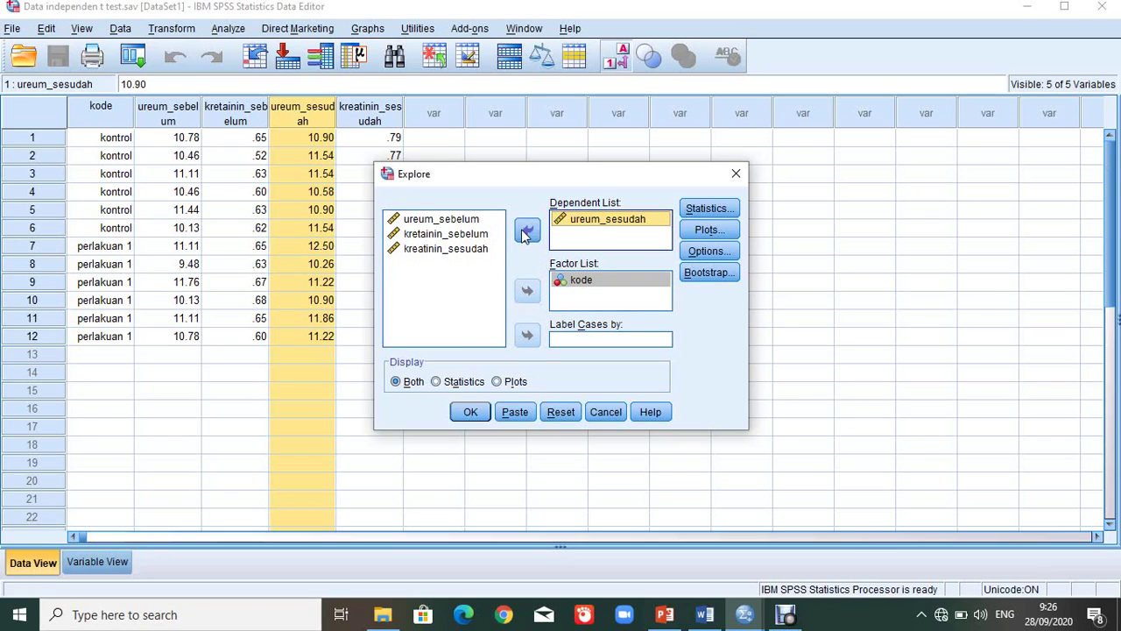
Run the Explore analysis with normality plots with tests enabled and bring up the Tests of Normality table in the output.
click(706, 230)
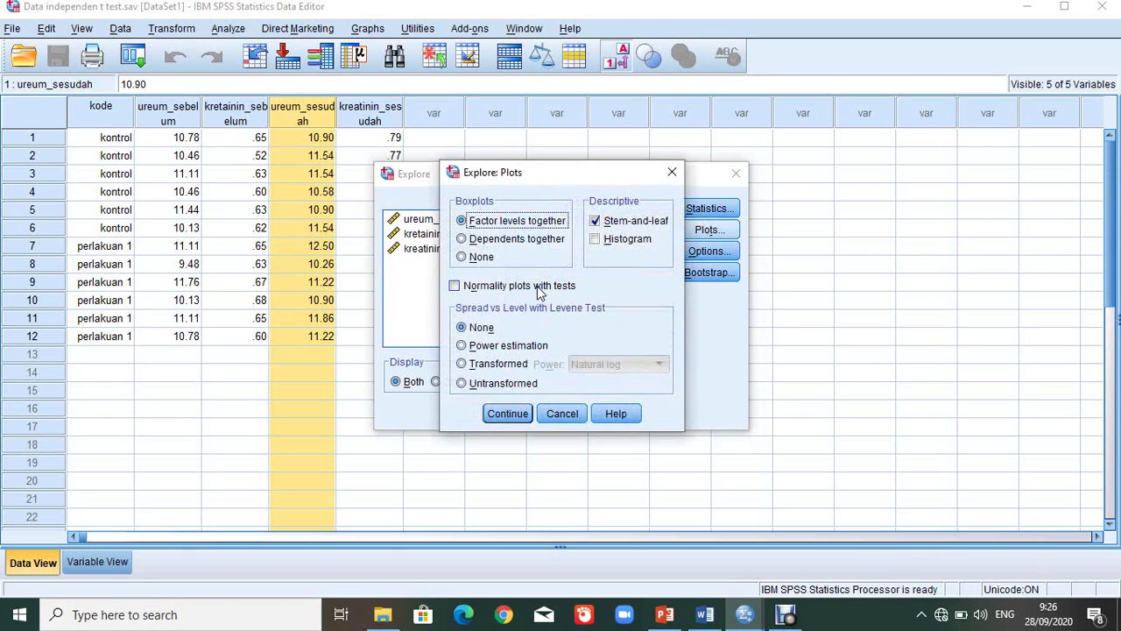
click(538, 289)
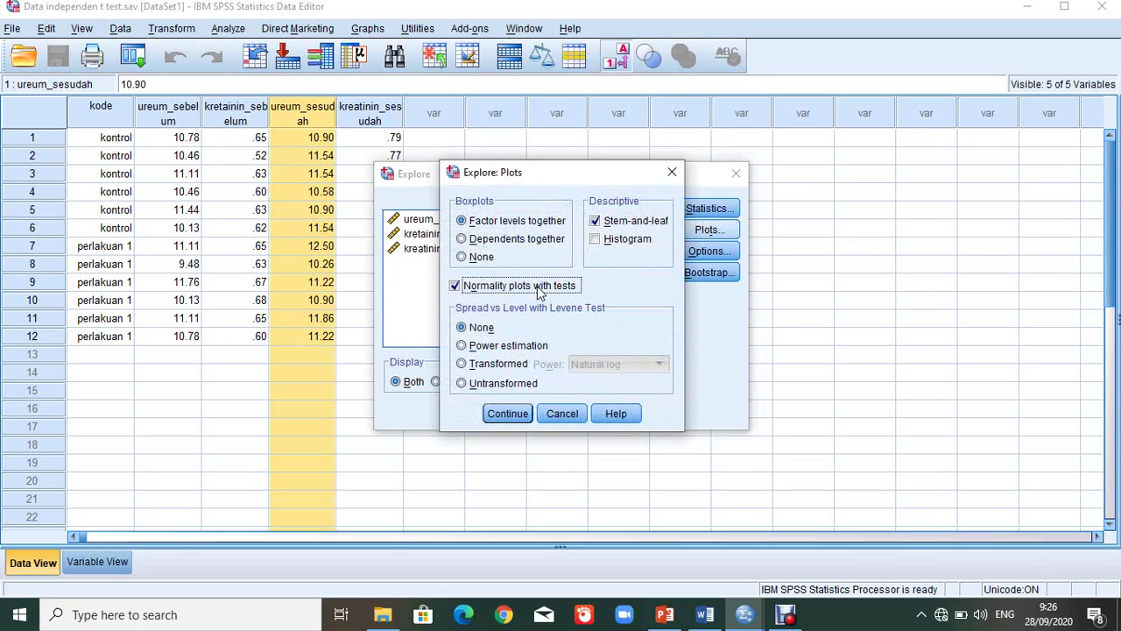
click(503, 412)
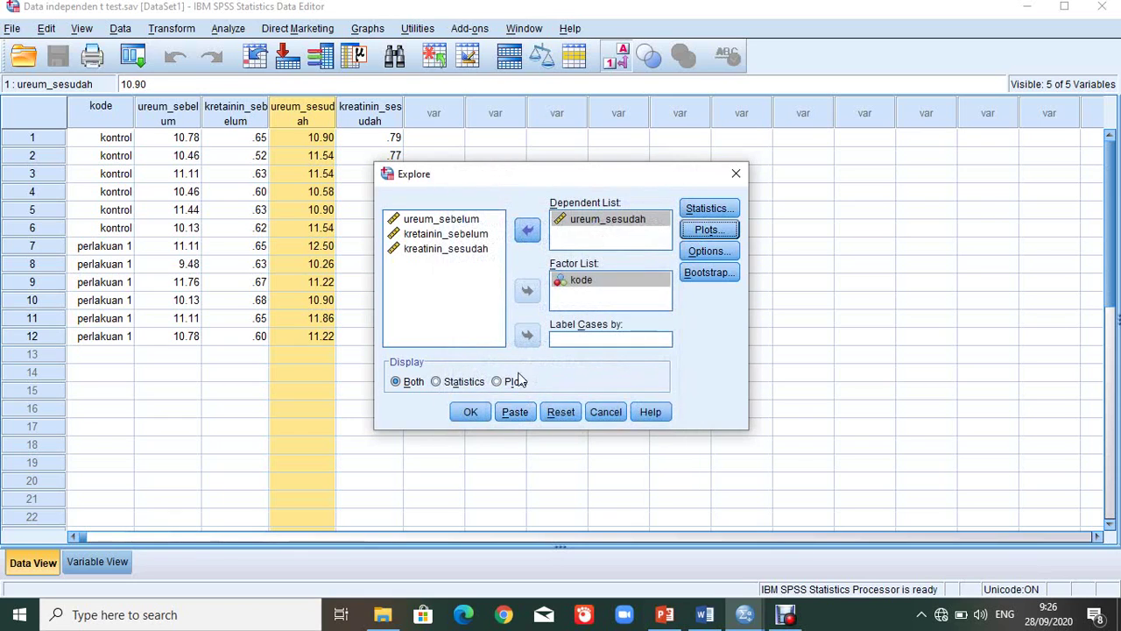
click(471, 412)
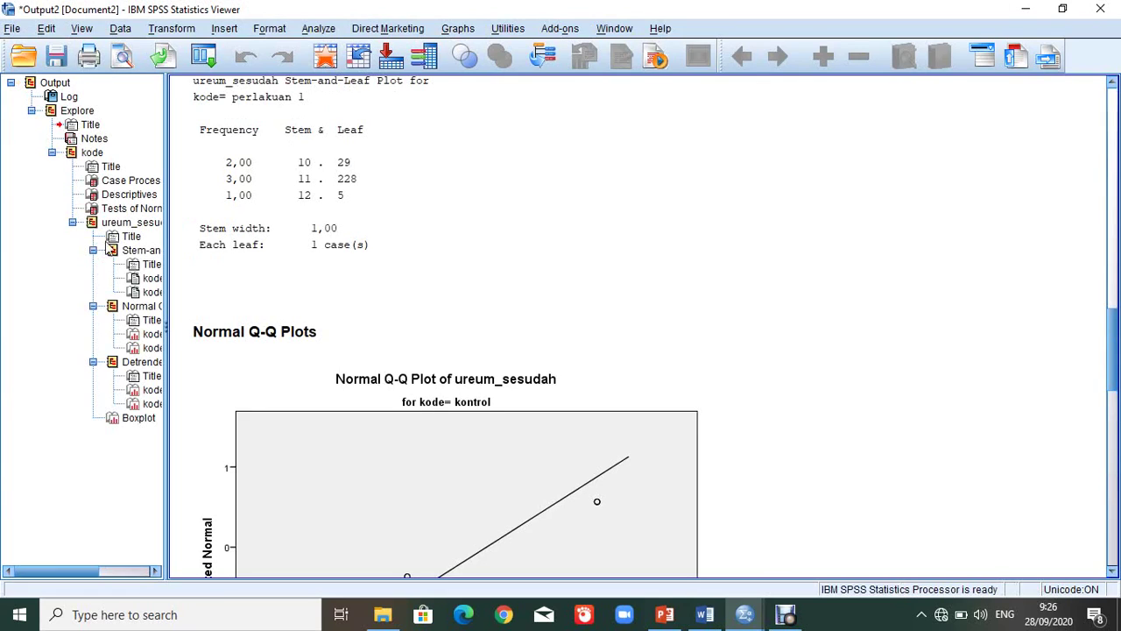
click(97, 210)
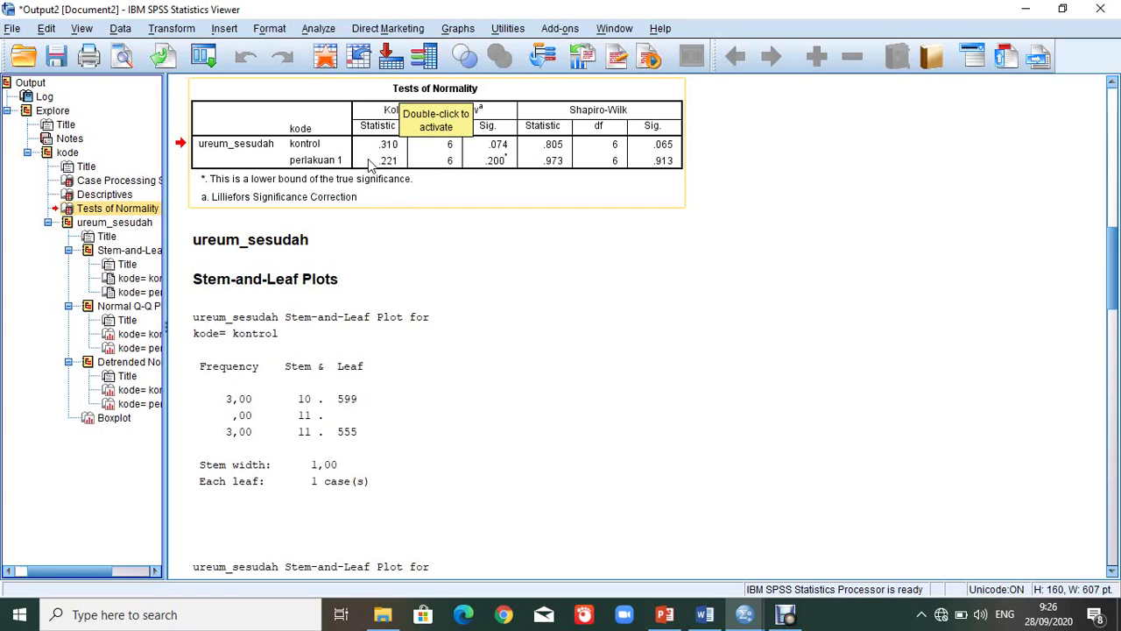
click(385, 132)
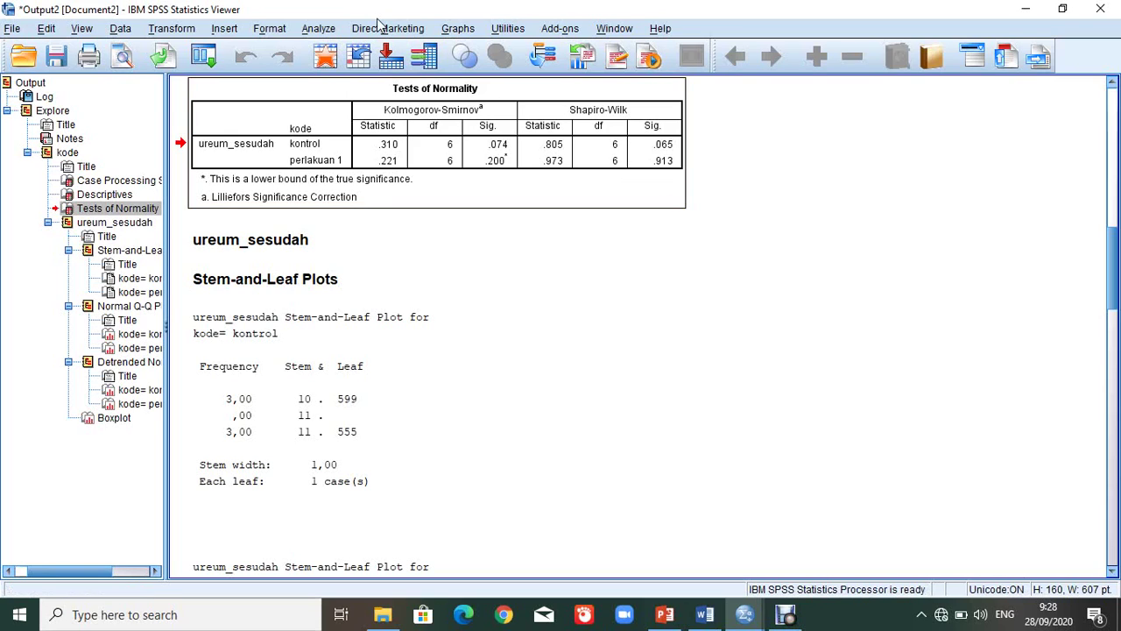
Set up a cleared Independent-Samples T Test with kode as the grouping variable, defining the groups as 1 and 2.
click(320, 29)
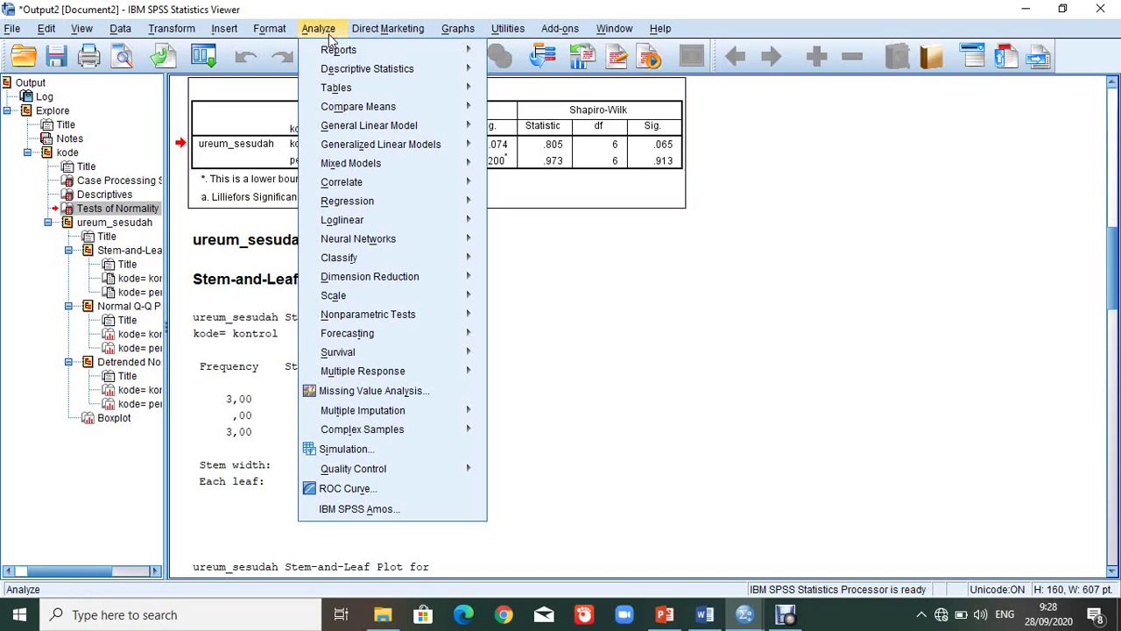
mouse_move(440, 112)
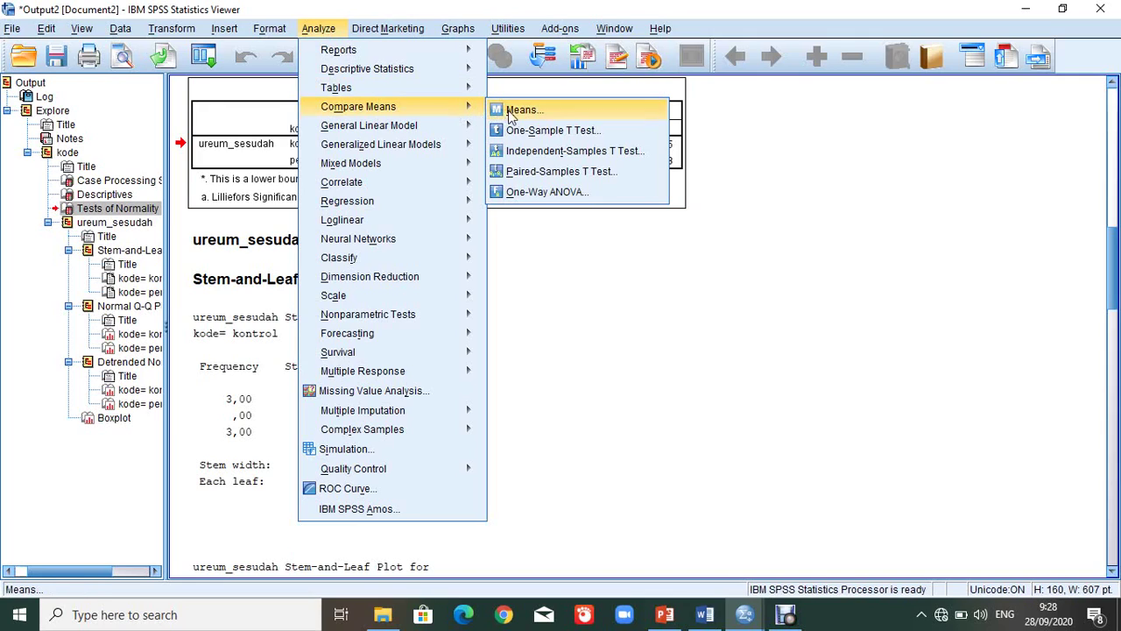
click(552, 153)
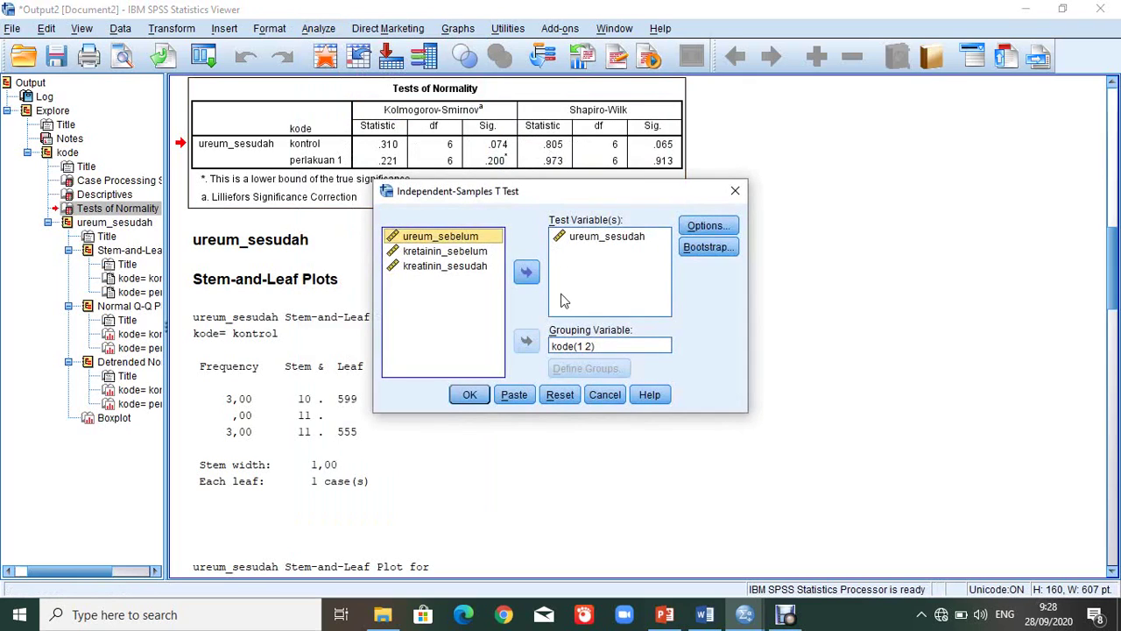
click(560, 395)
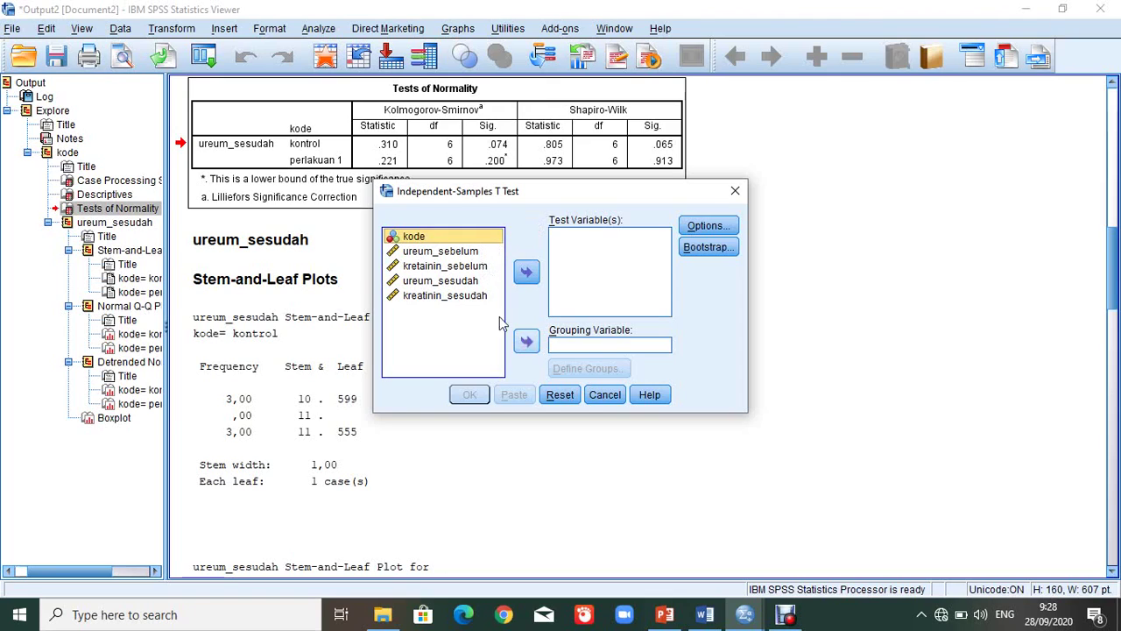
click(527, 342)
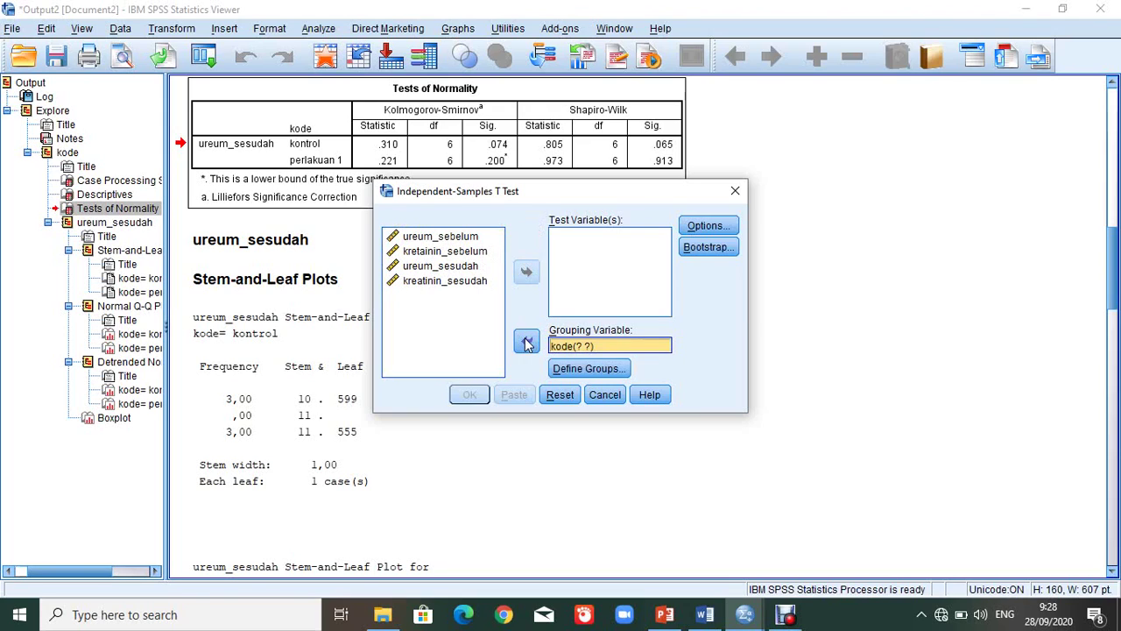
click(584, 367)
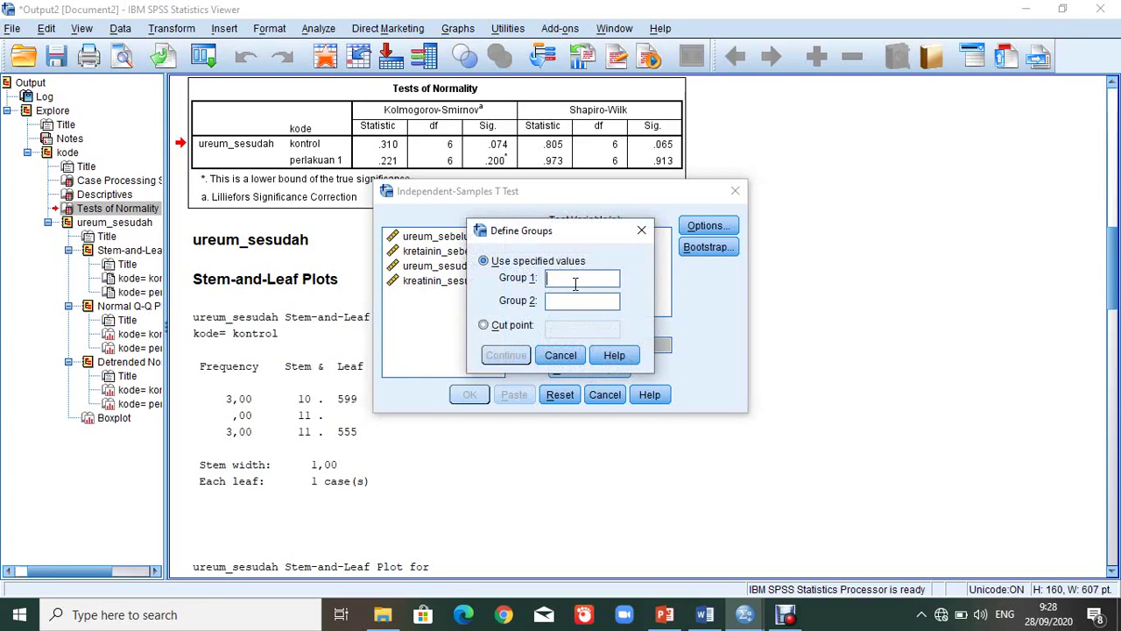
click(565, 300)
text(2)
click(528, 354)
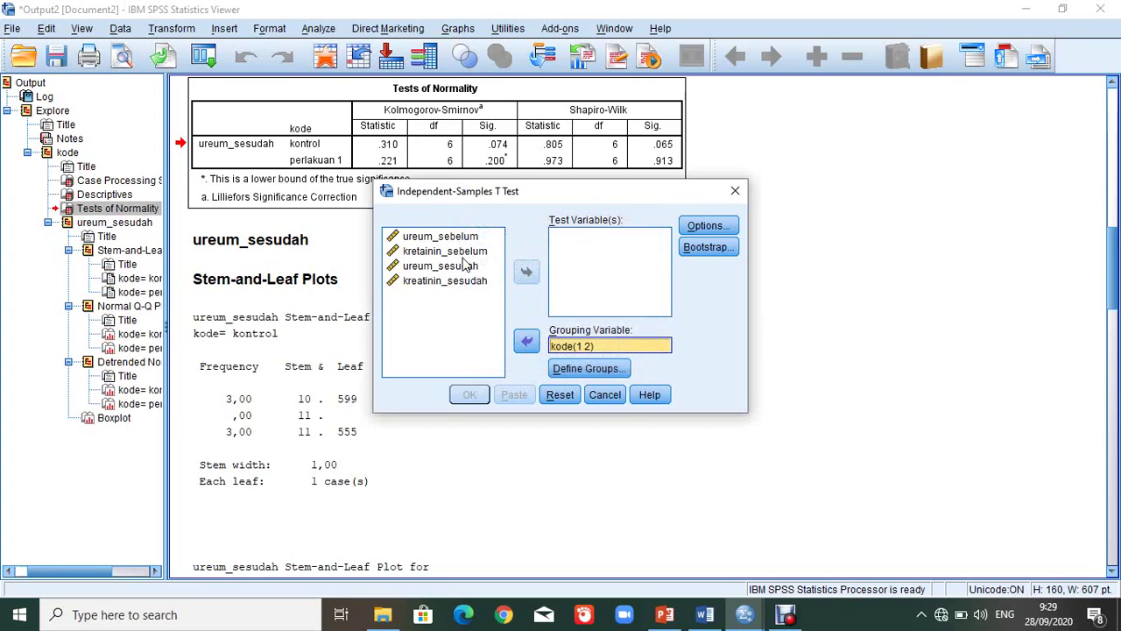
Add ureum_sesudah as the test variable and run the Independent-Samples T Test.
click(460, 269)
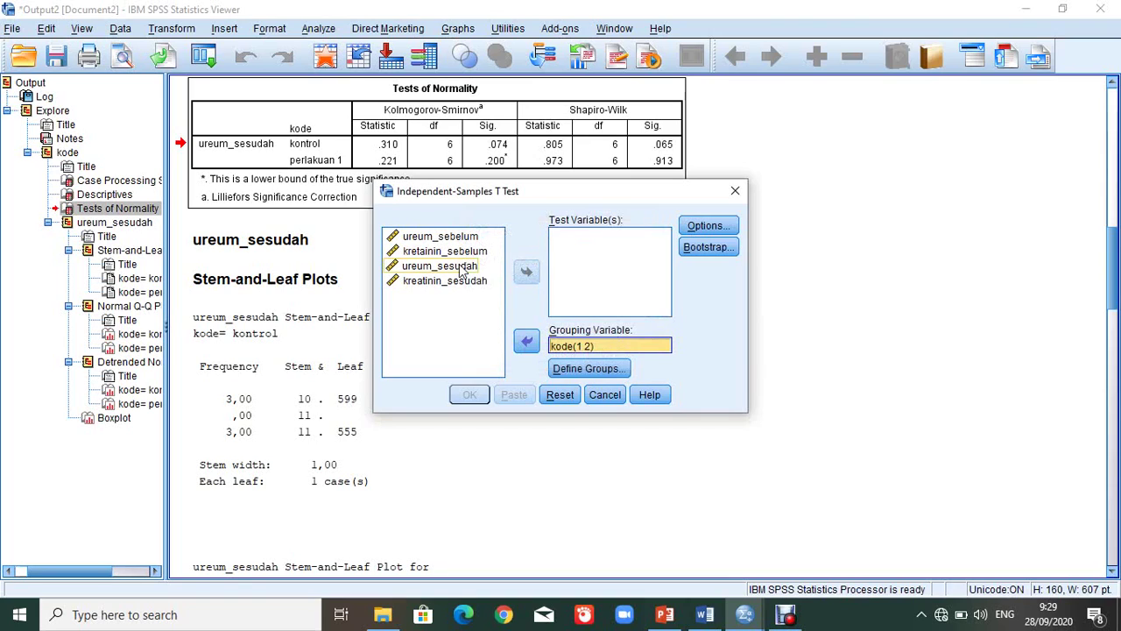
click(459, 269)
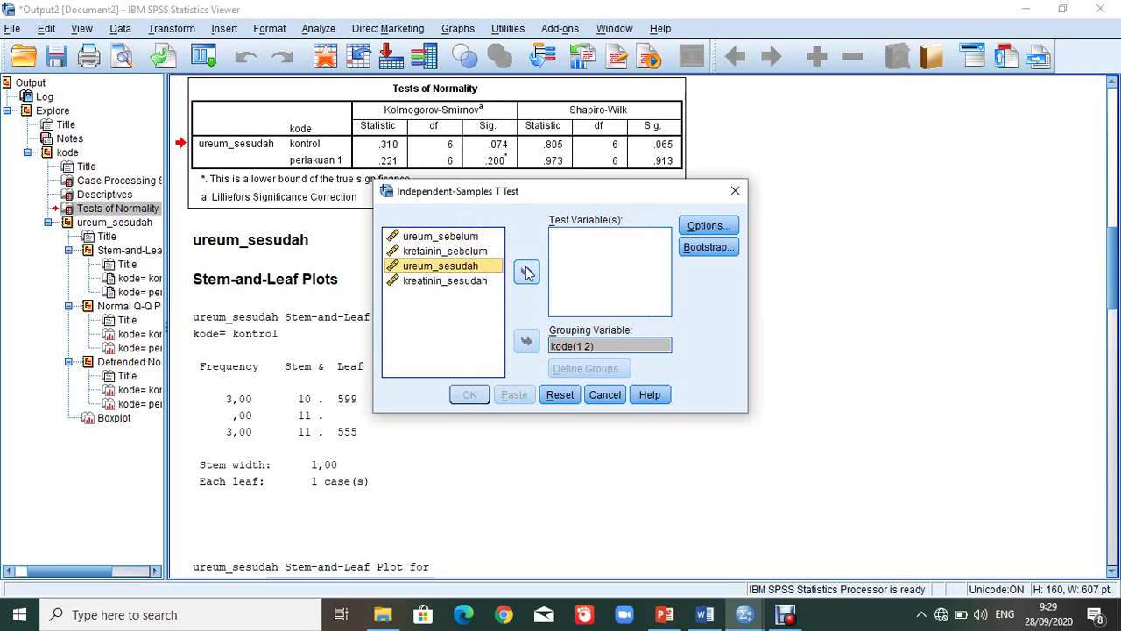
click(526, 273)
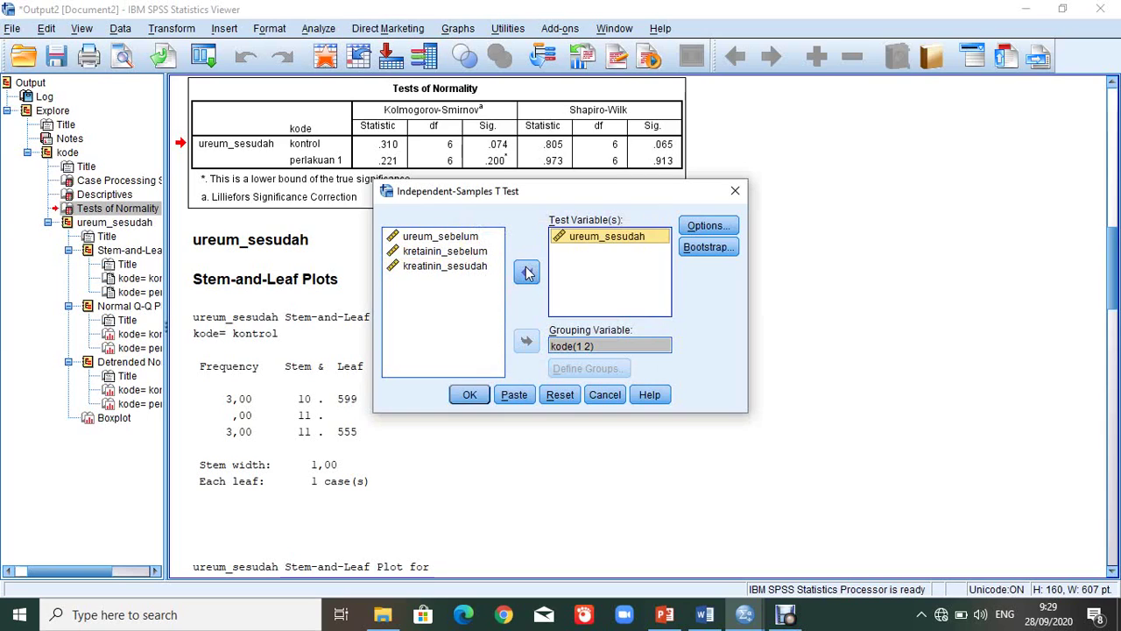
click(469, 395)
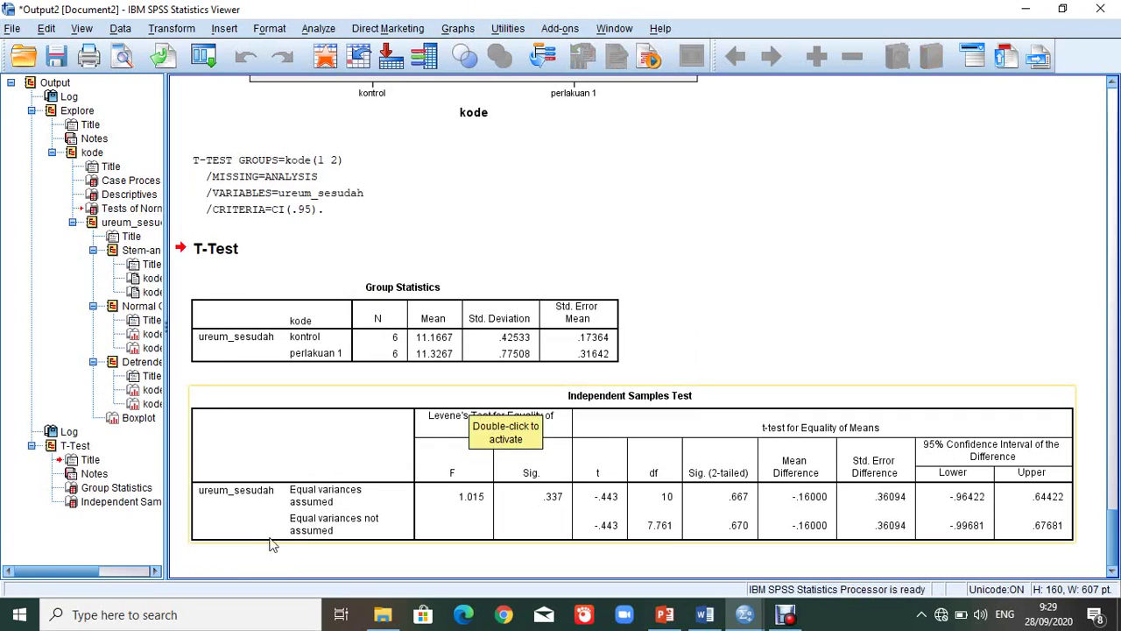
Examine the Independent Samples Test table, covering Levene's test significance, the two-tailed significance and the confidence interval of the difference.
click(83, 506)
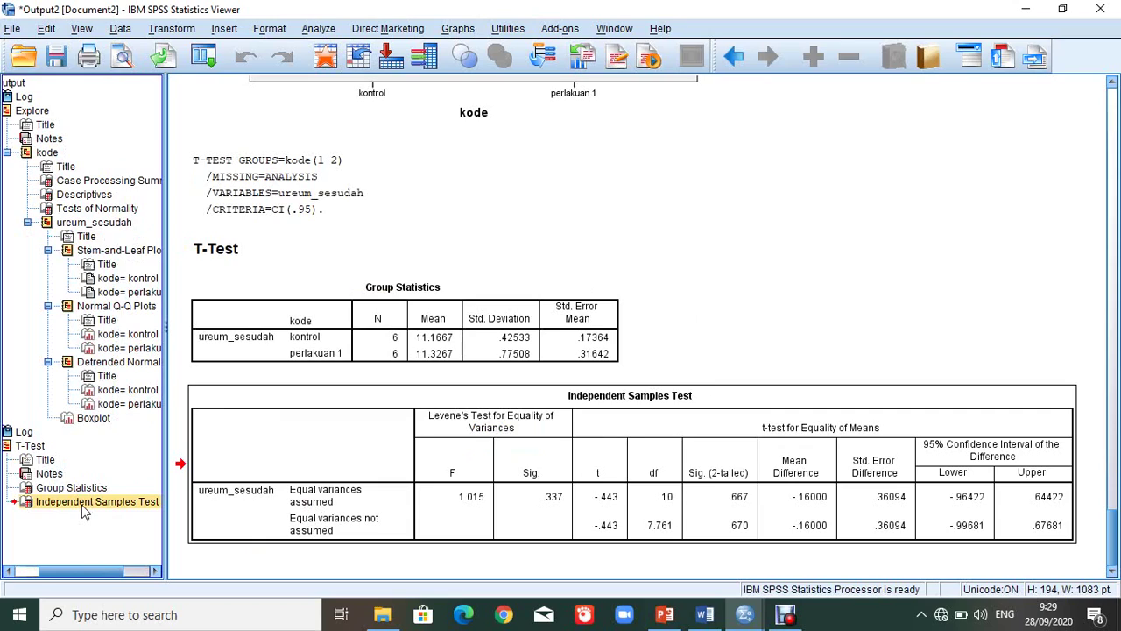
click(443, 493)
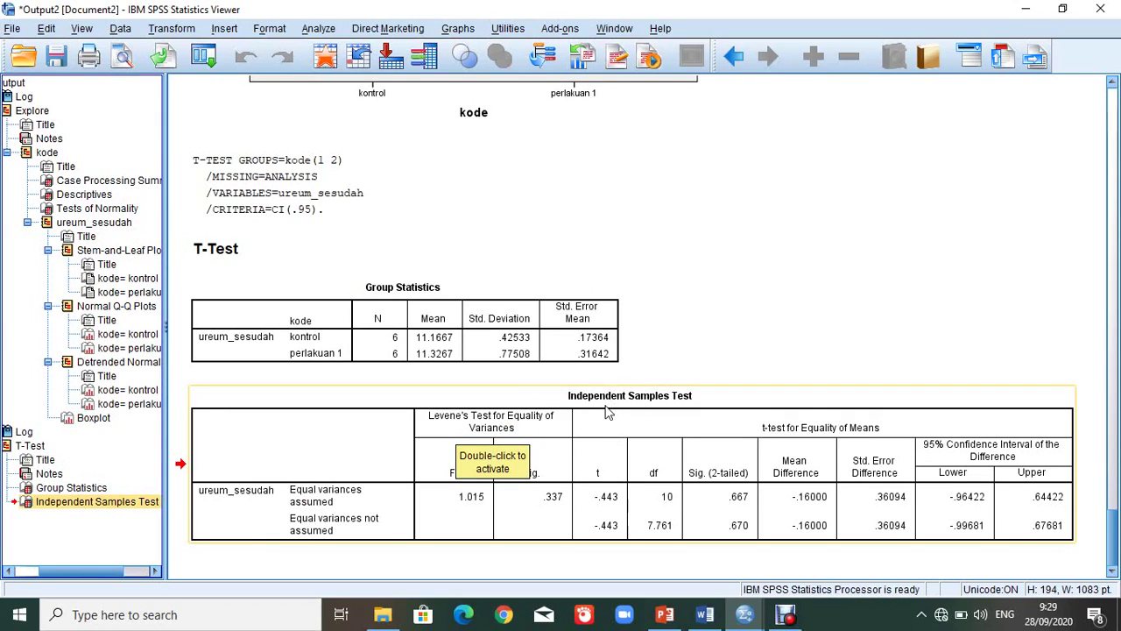
click(541, 471)
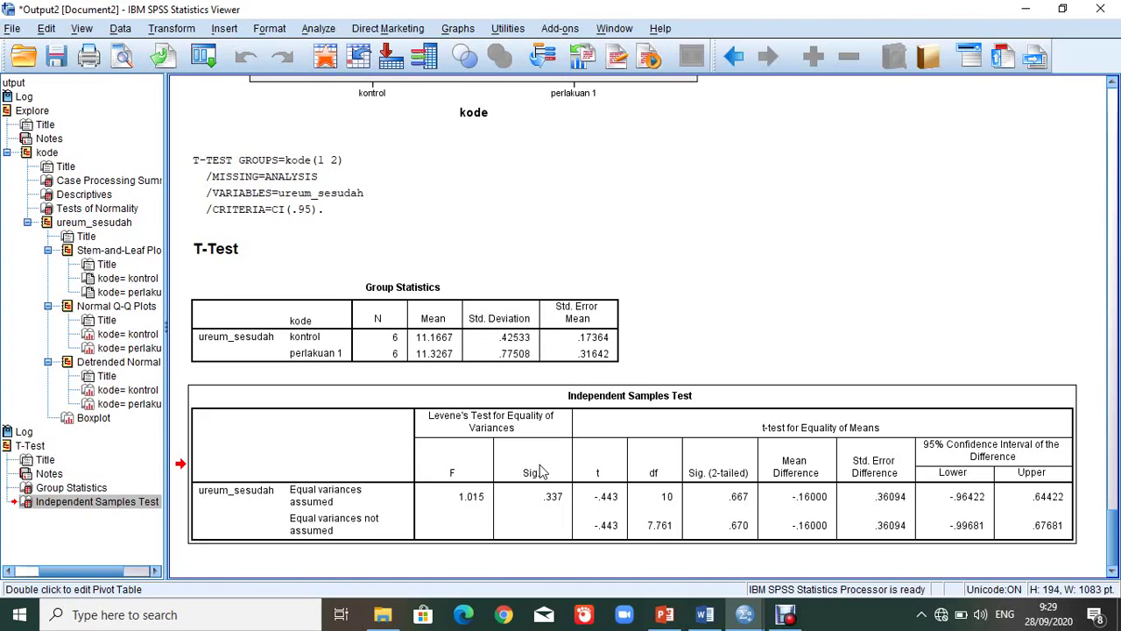
click(463, 451)
click(808, 508)
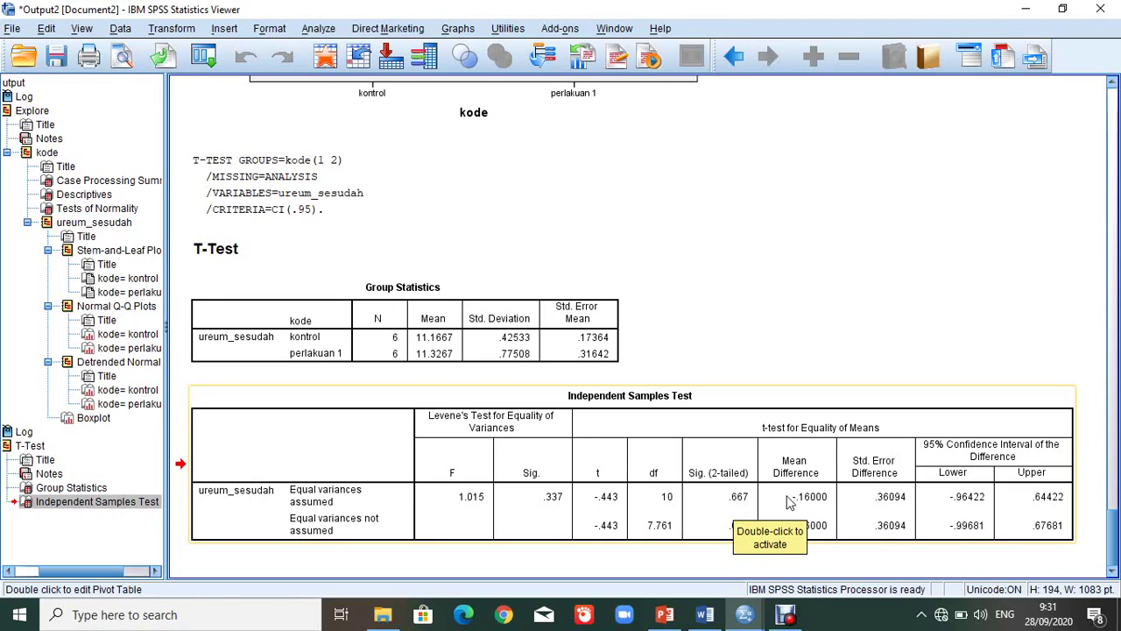
double_click(957, 513)
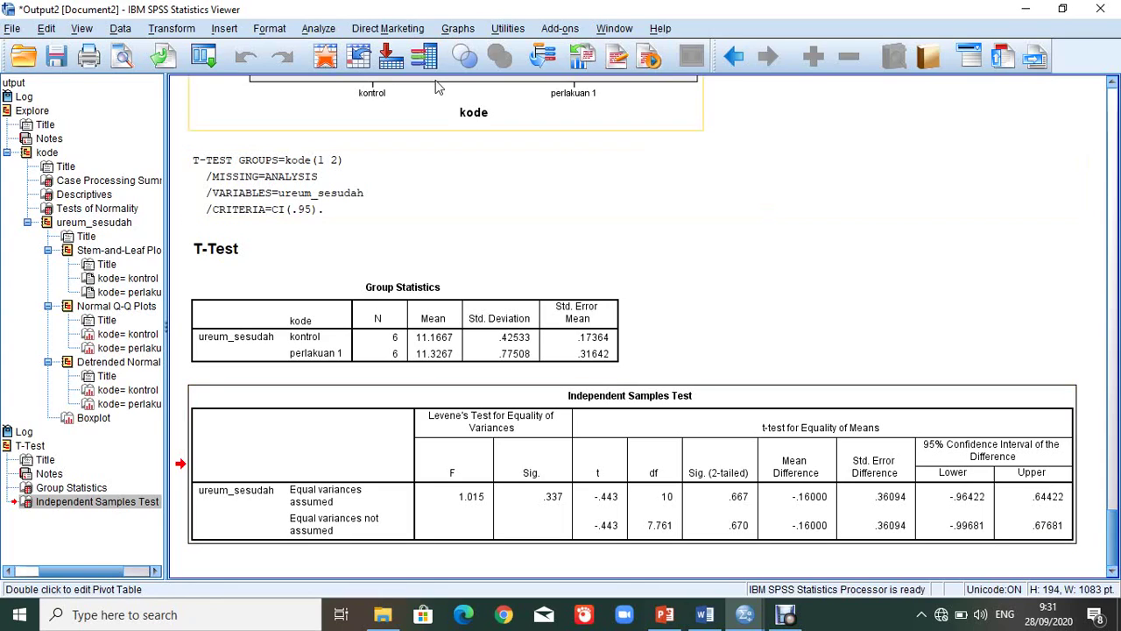
click(12, 29)
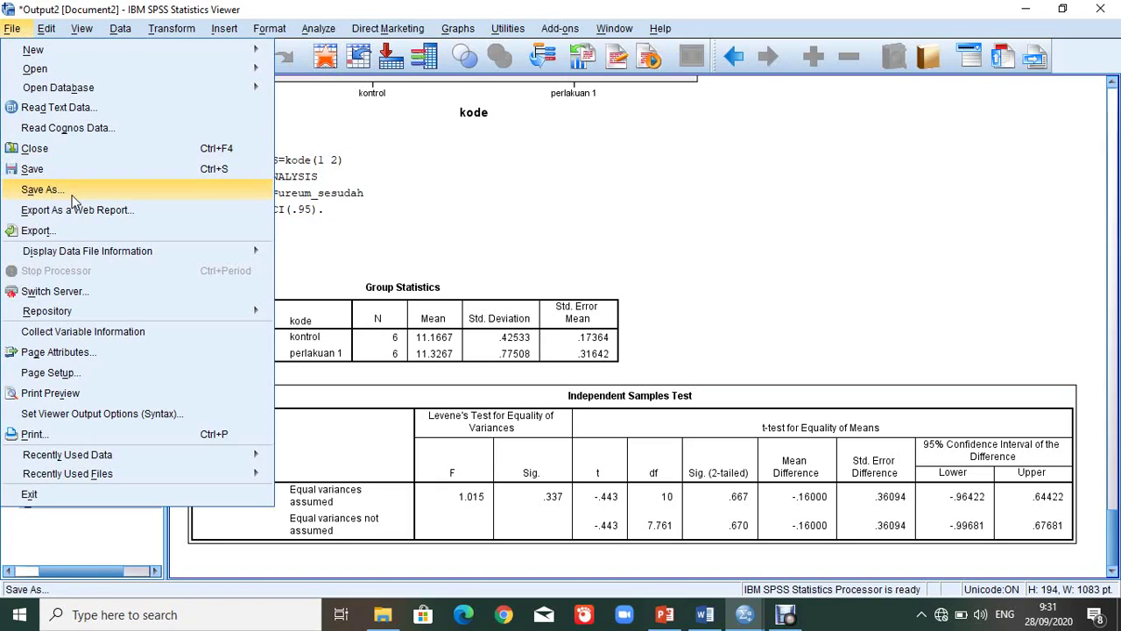
click(669, 294)
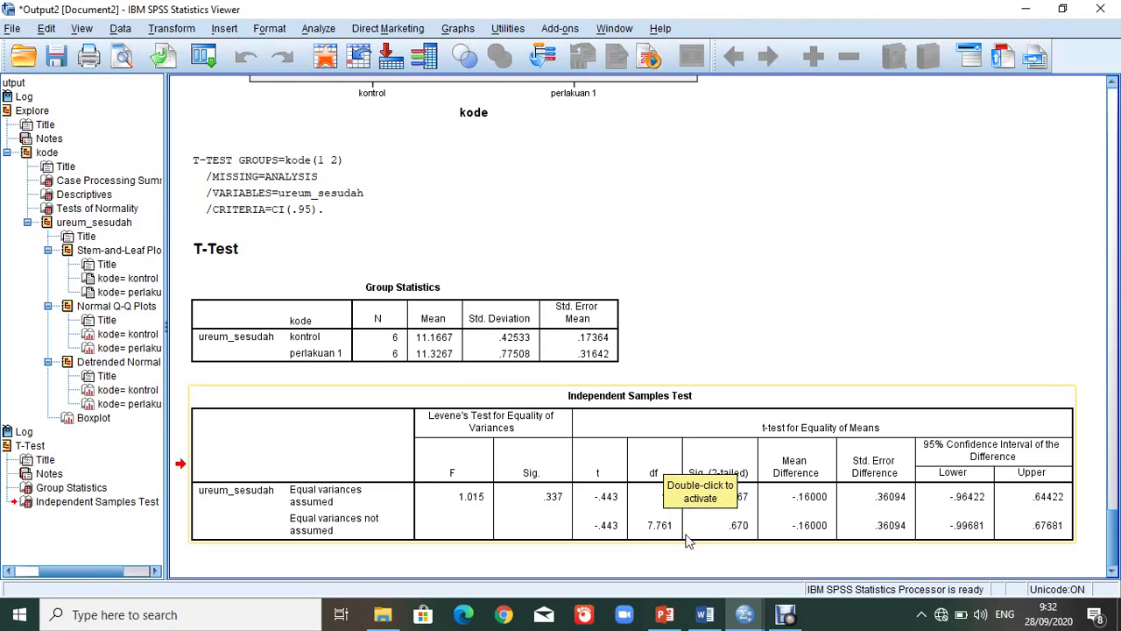
Switch to the interpretasi t test dan ANOVA document in Word and review the independent t test results table for Ureum sesudah.
click(704, 615)
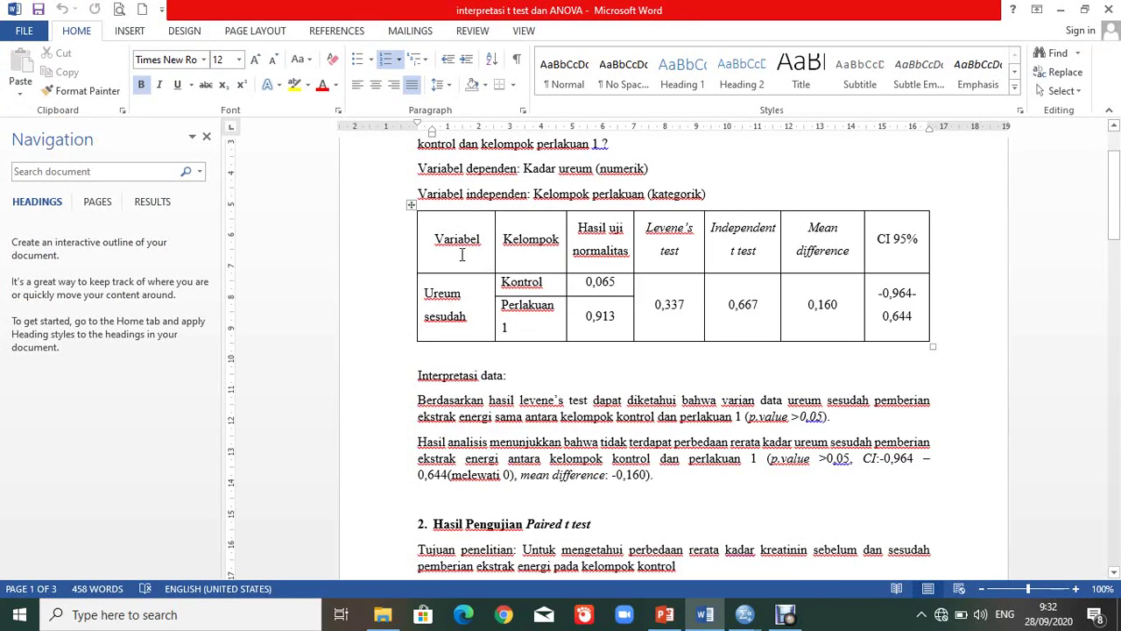
click(524, 244)
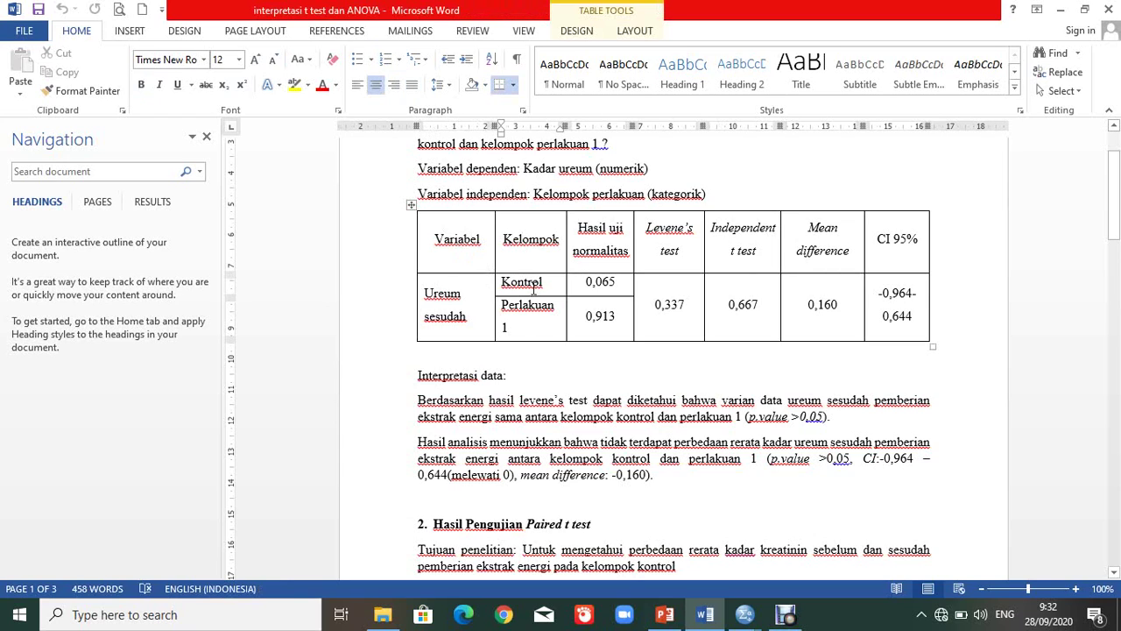
click(604, 255)
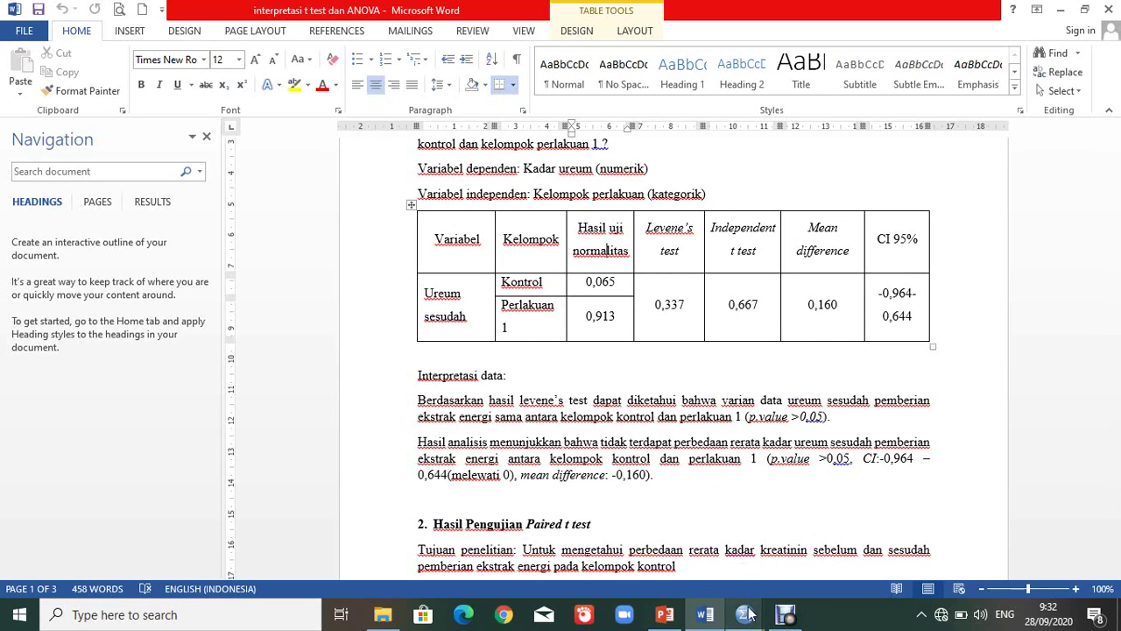
Switch to the data uji paired t test.sav dataset in SPSS and look through its variable columns from kelompok to kreatinin_sesudah.
mouse_move(749, 618)
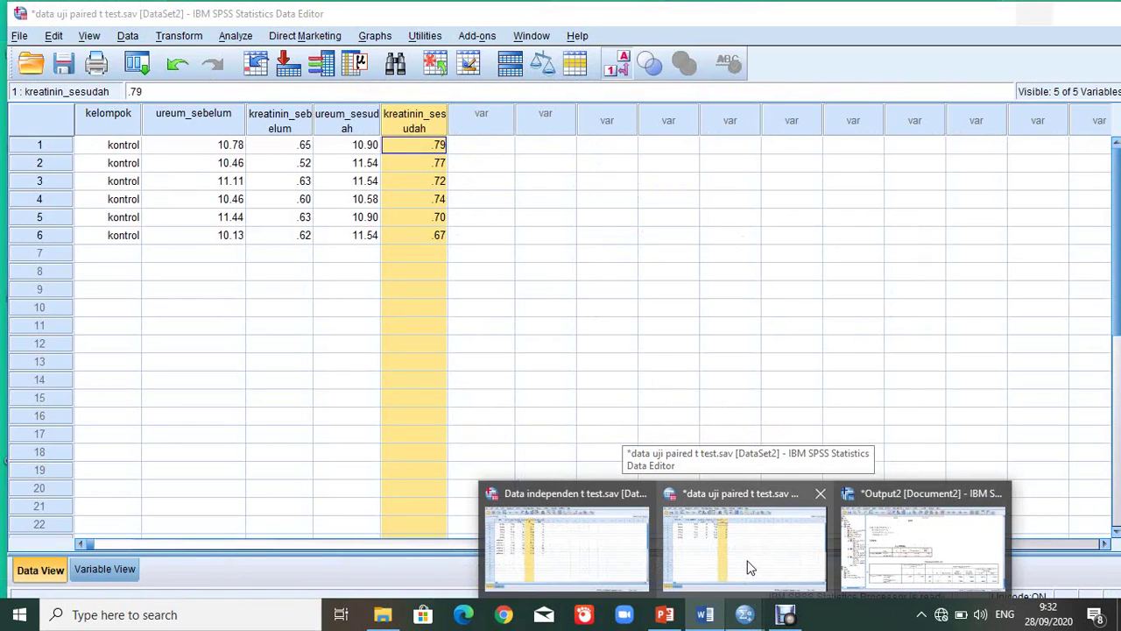
click(749, 552)
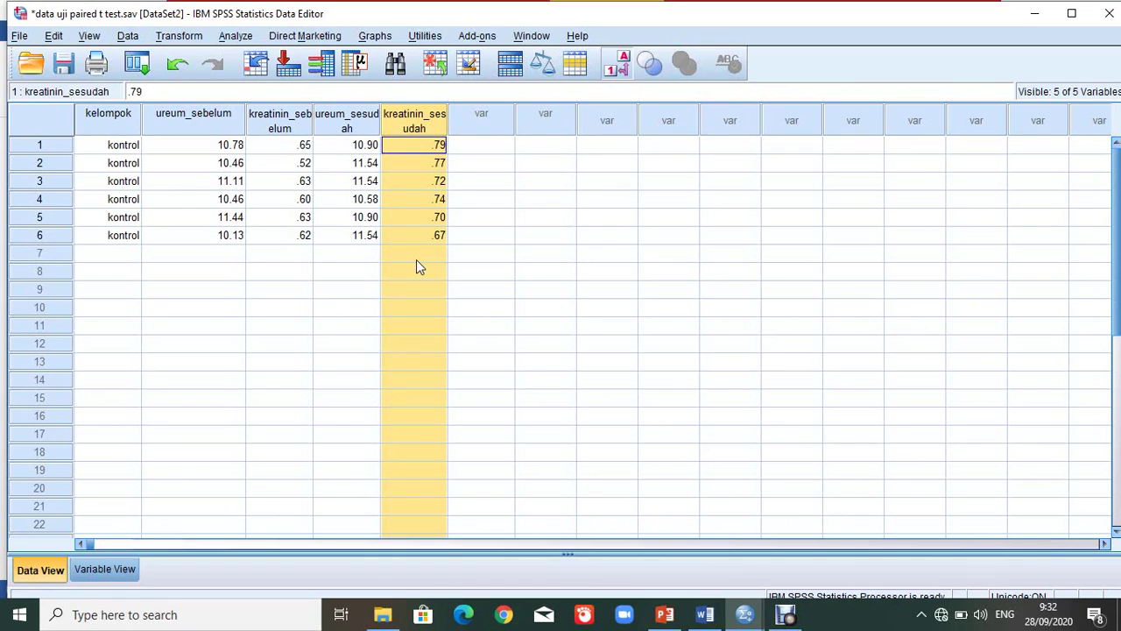
click(300, 145)
click(125, 132)
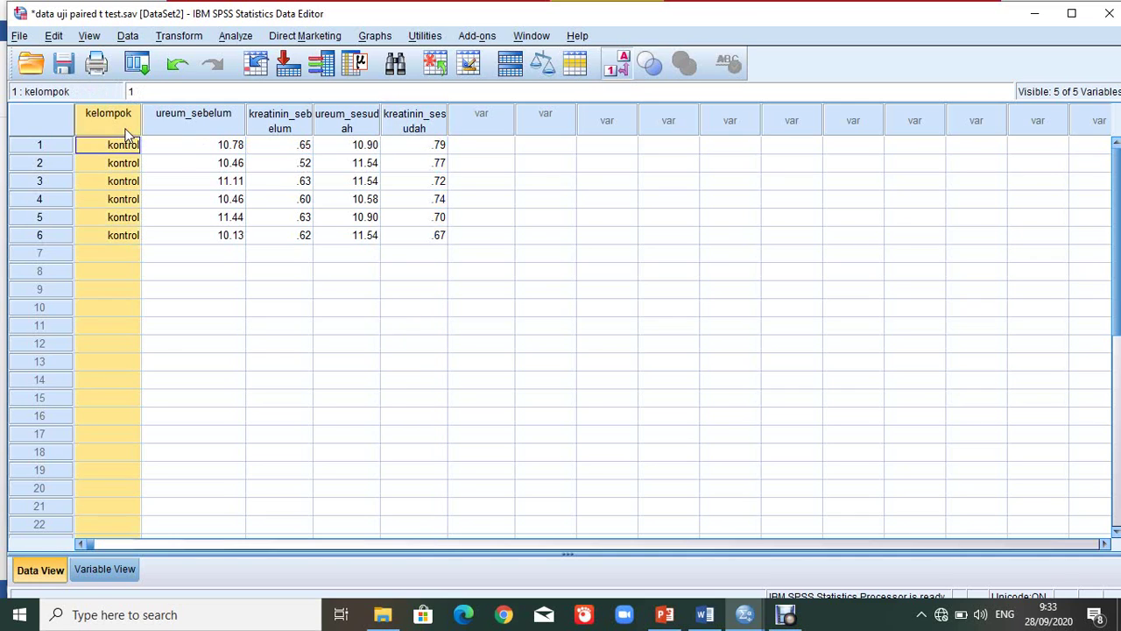
click(169, 126)
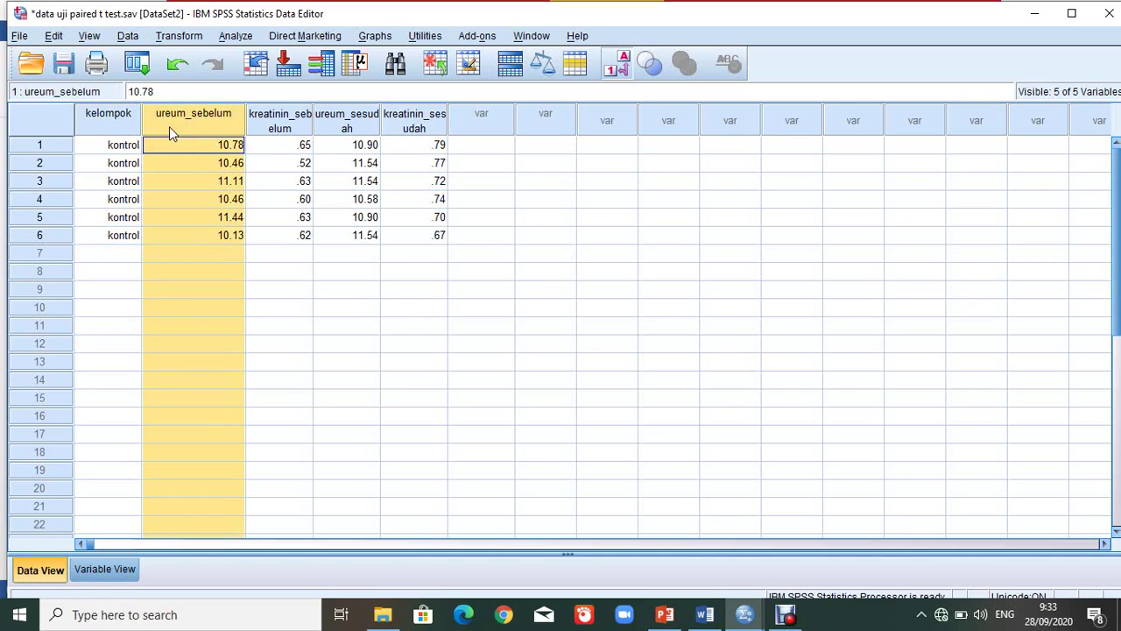
click(283, 129)
click(346, 130)
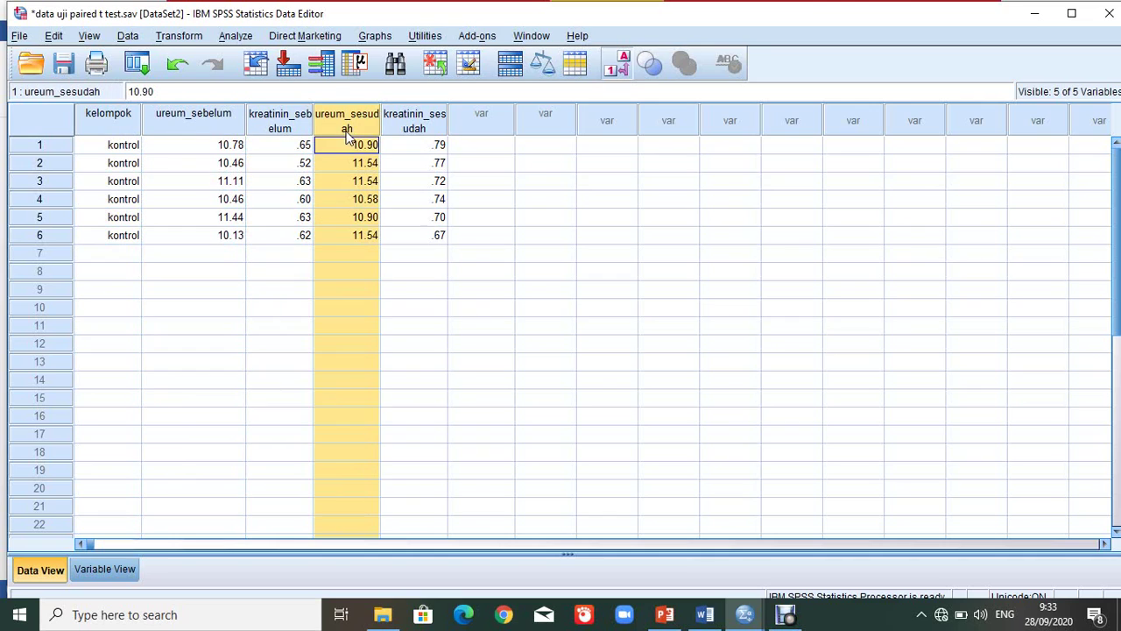
click(410, 120)
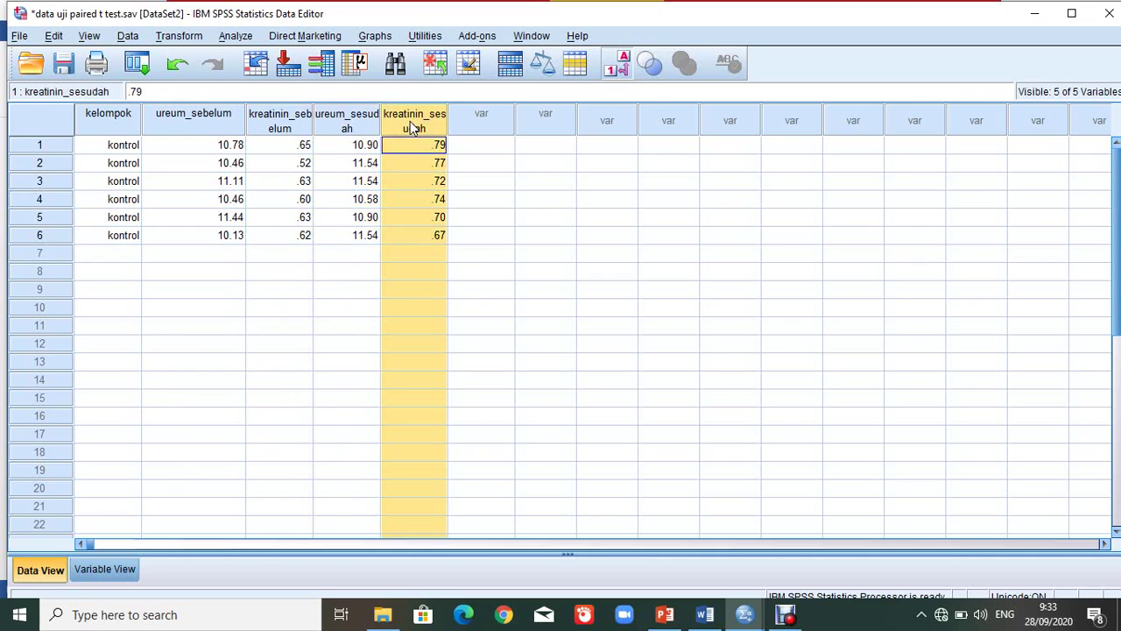
Examine the kontrol group's kreatinin_sebelum and kreatinin_sesudah columns as the before-and-after pair, along with the first empty variable column.
click(131, 127)
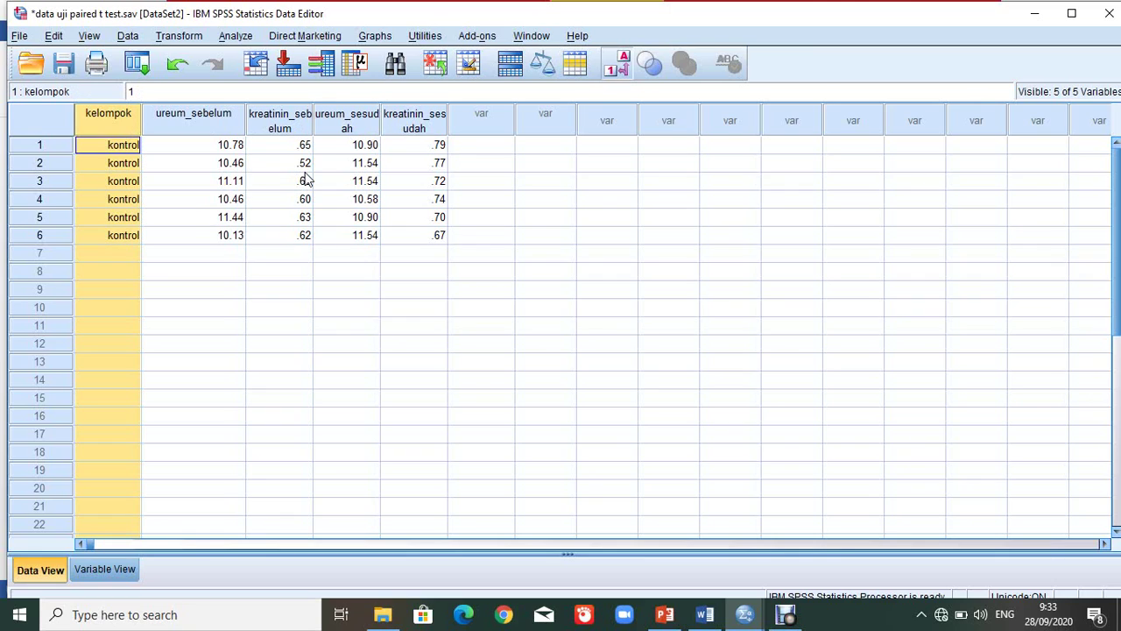
click(355, 201)
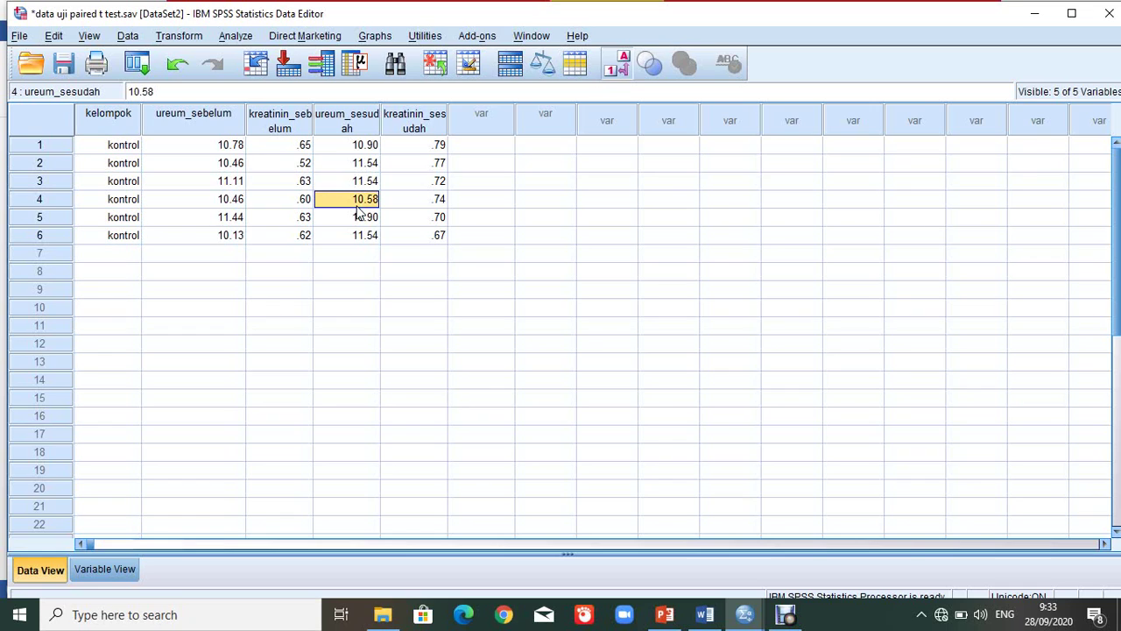
click(307, 149)
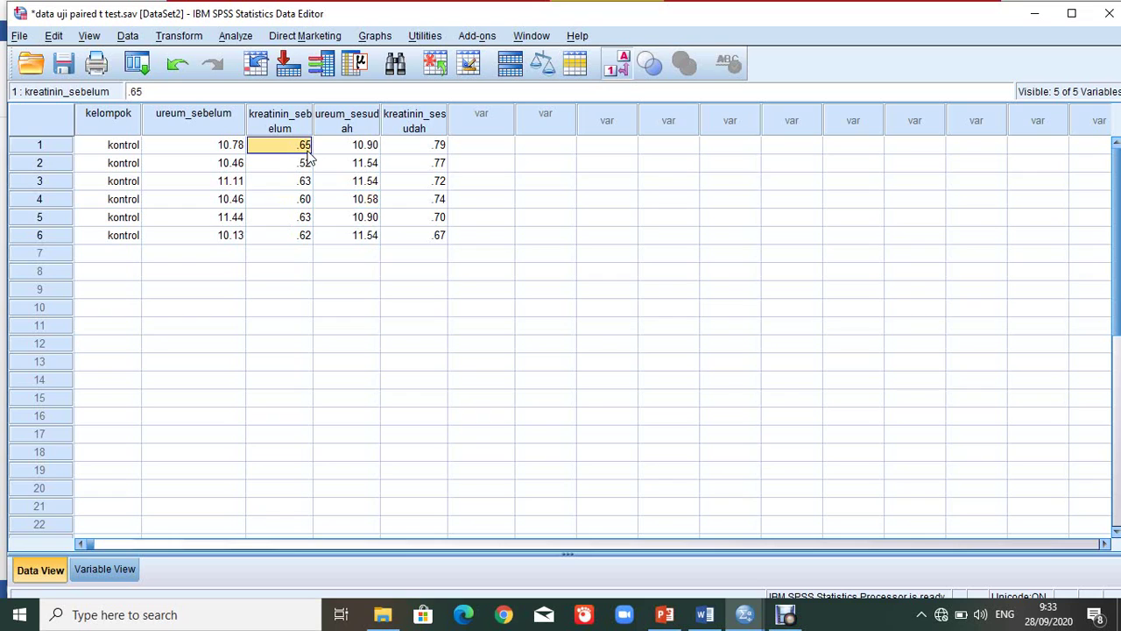
click(293, 127)
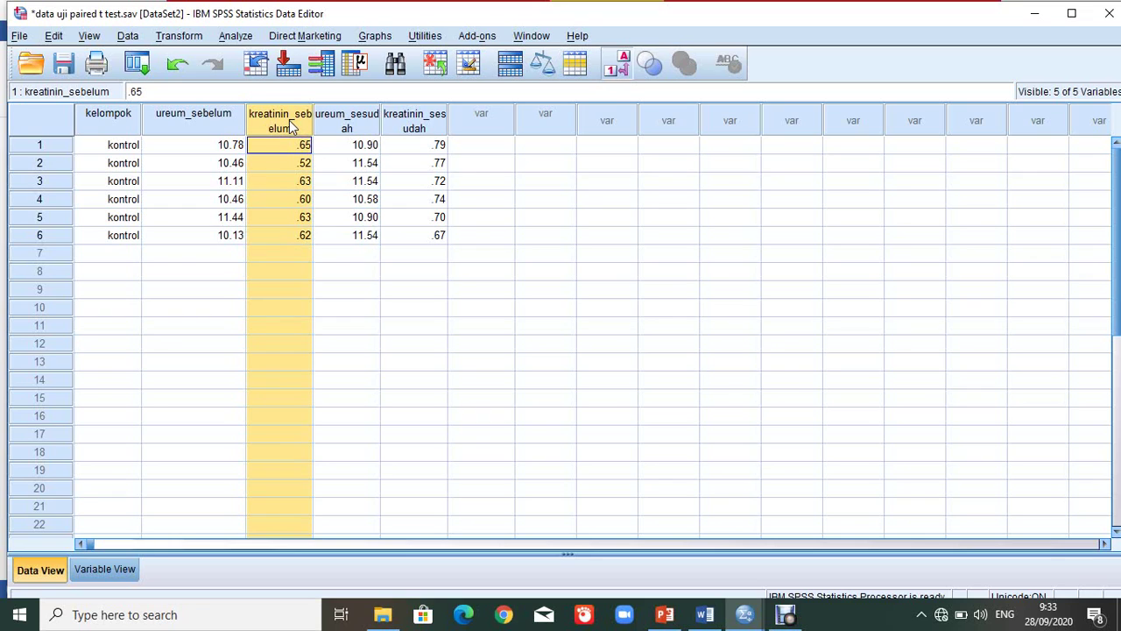
click(398, 120)
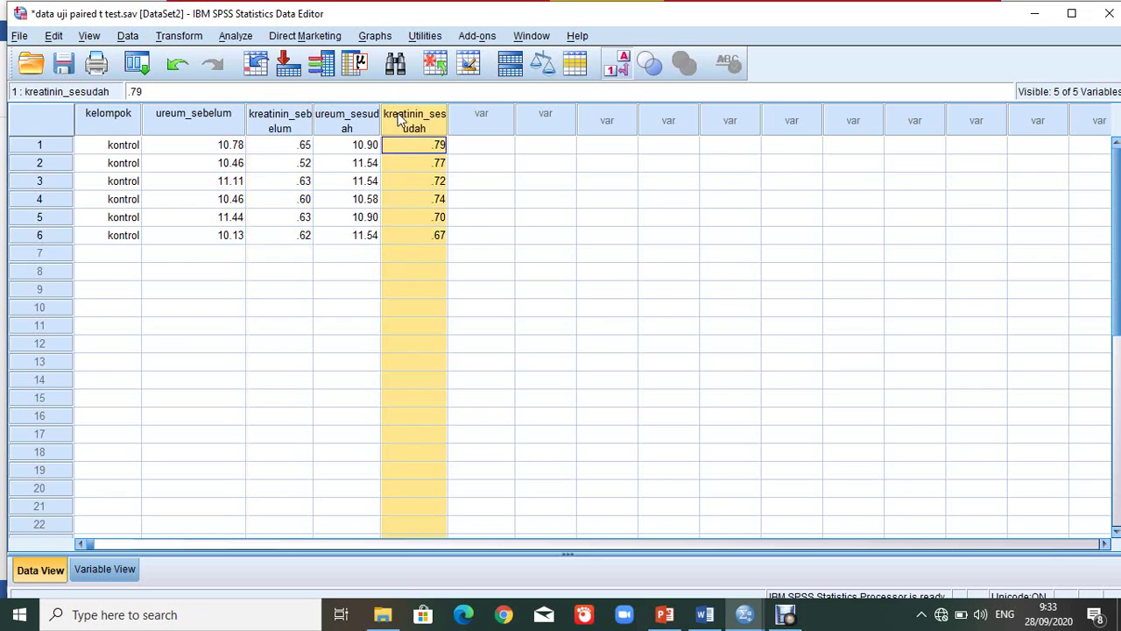
click(112, 123)
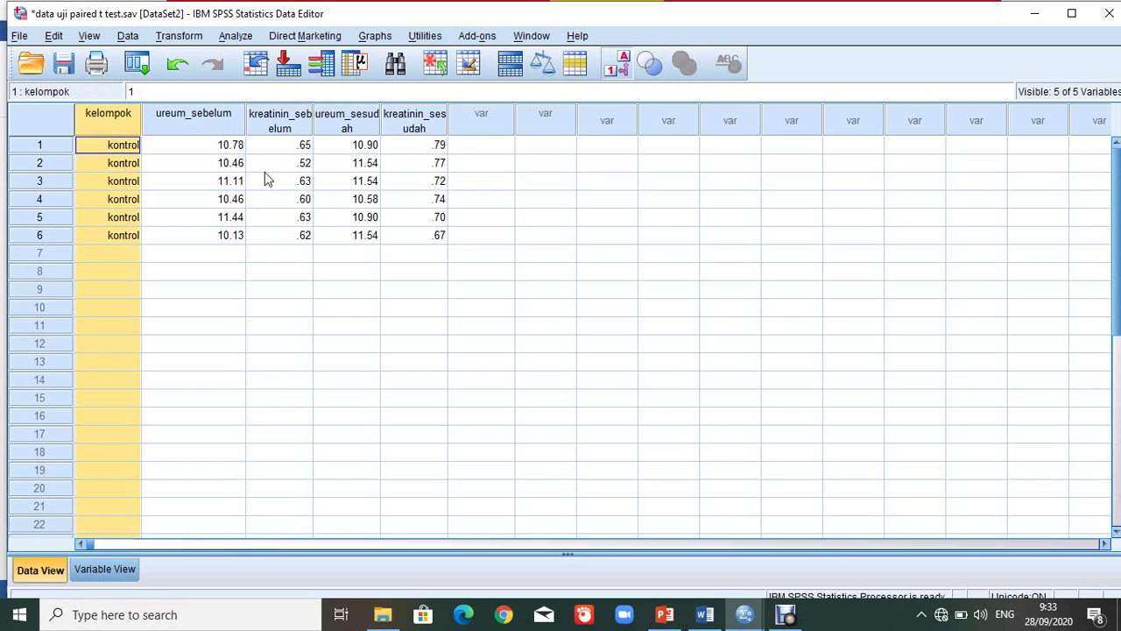
click(420, 126)
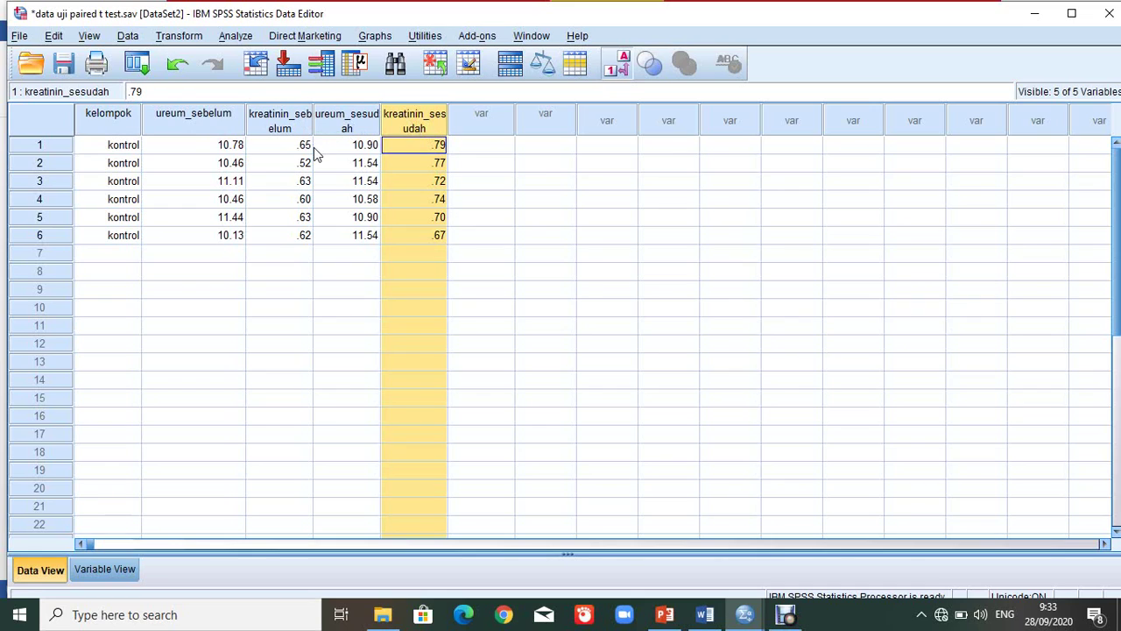
click(291, 127)
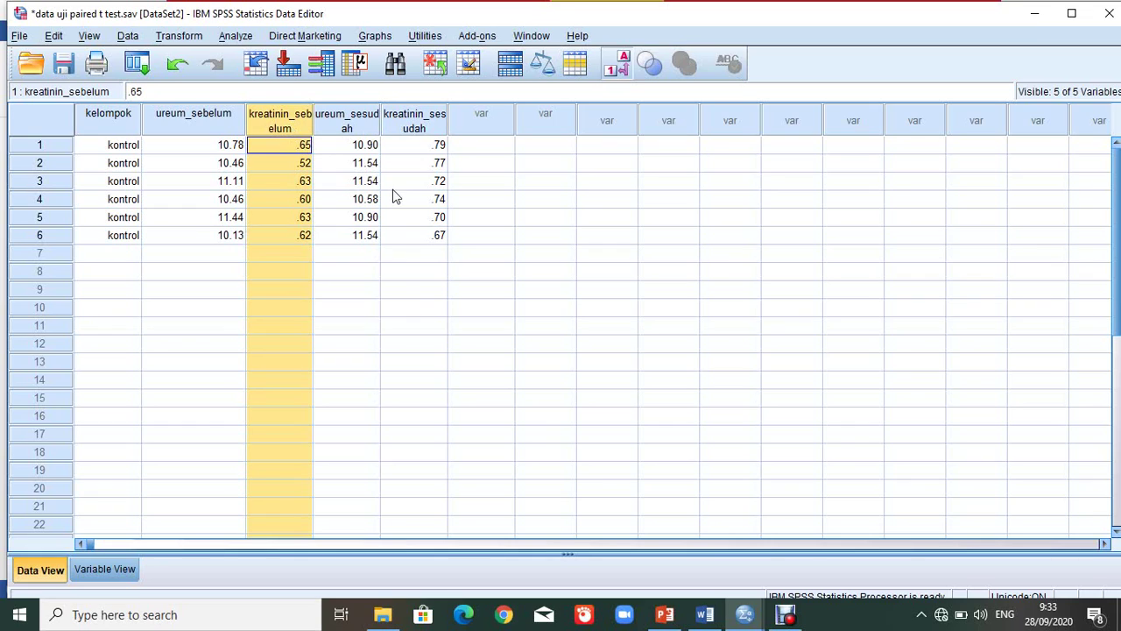
click(469, 128)
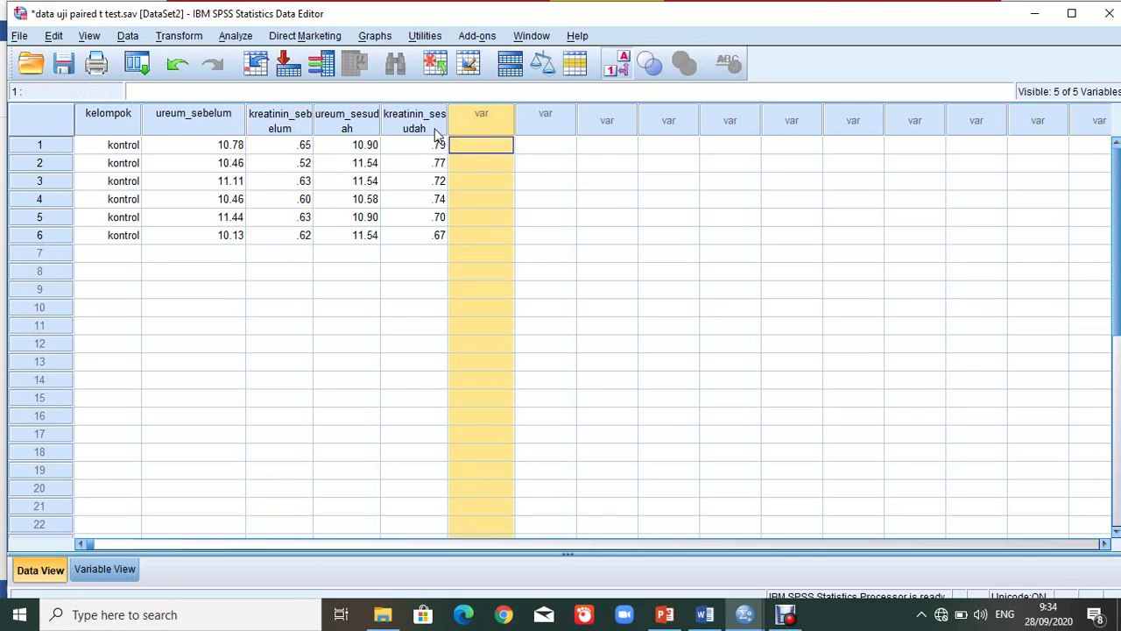
click(430, 127)
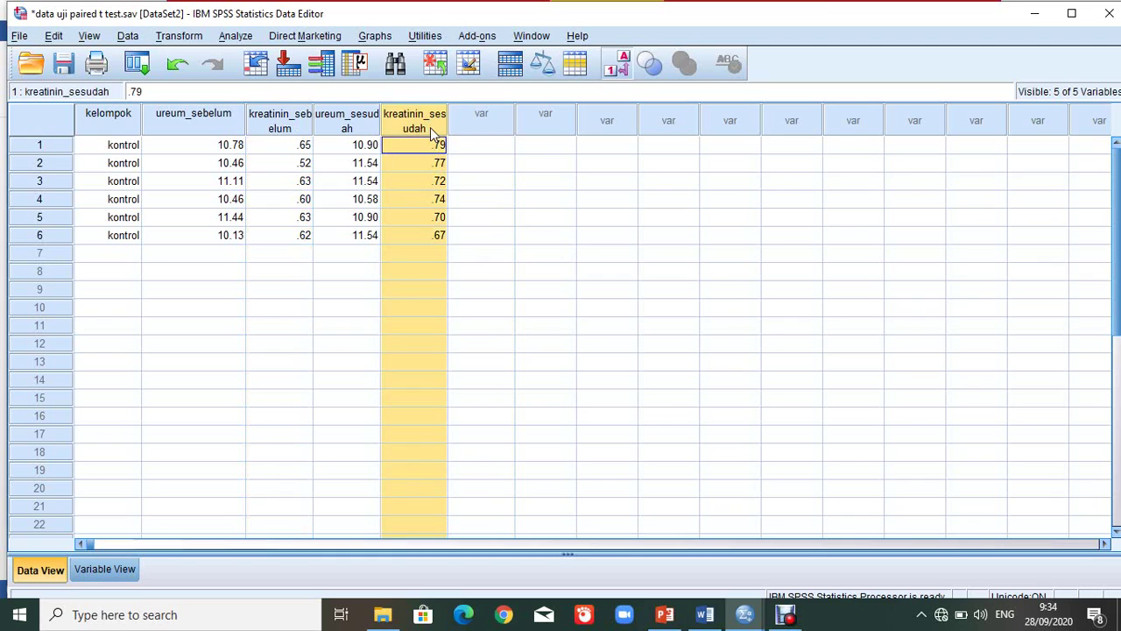
click(298, 114)
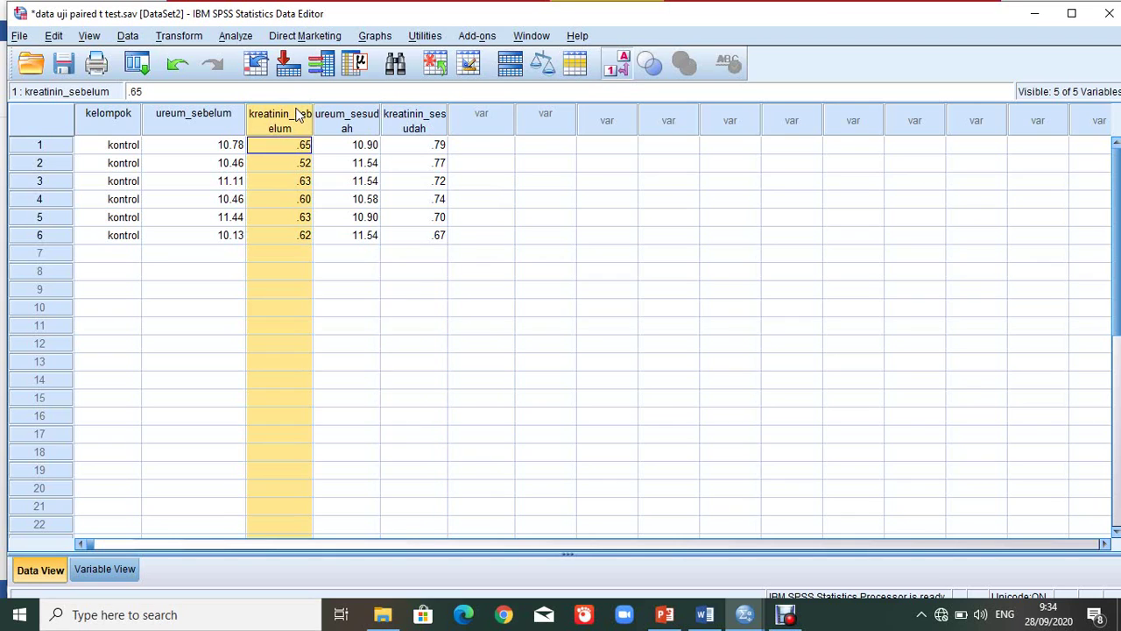
click(465, 129)
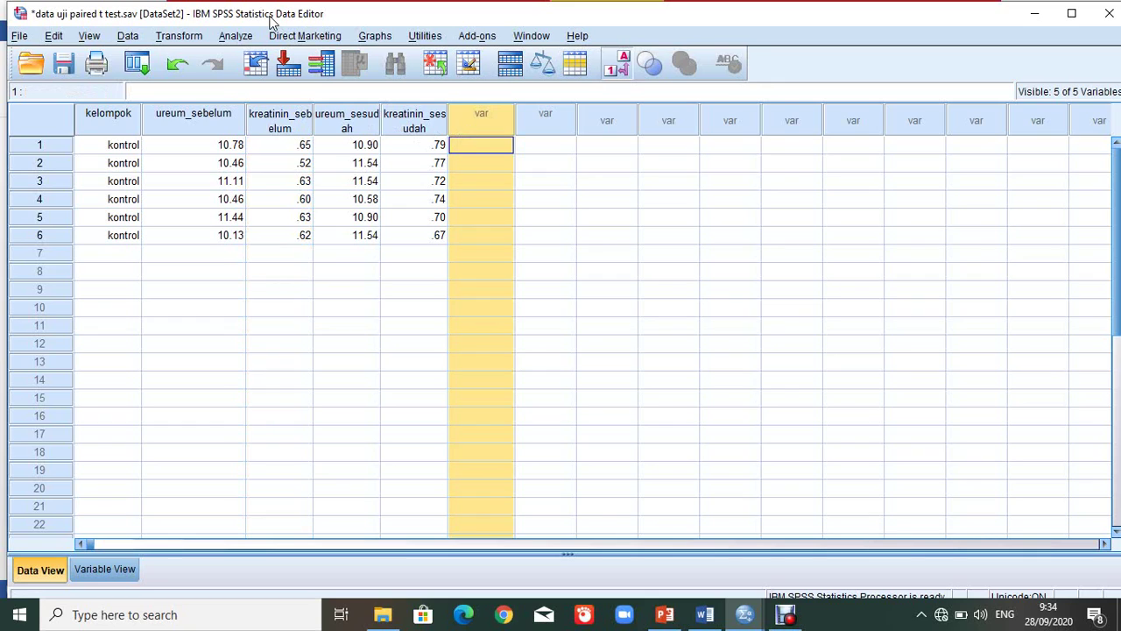
Start a Compute Variable transformation with selisih_kreatinin as the target variable.
click(181, 38)
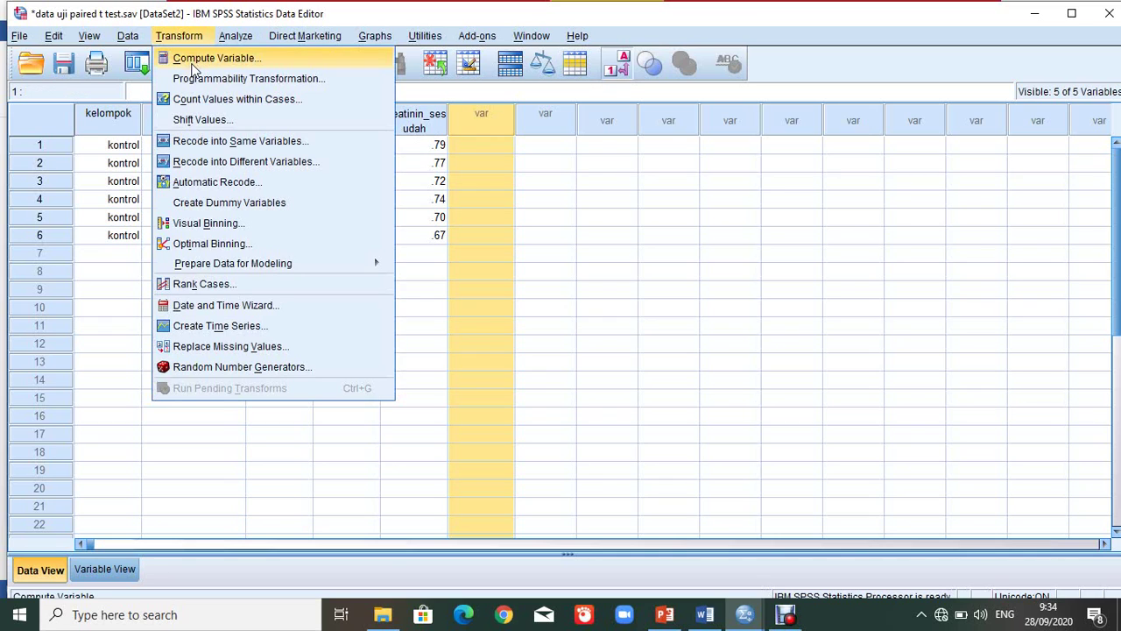
click(210, 58)
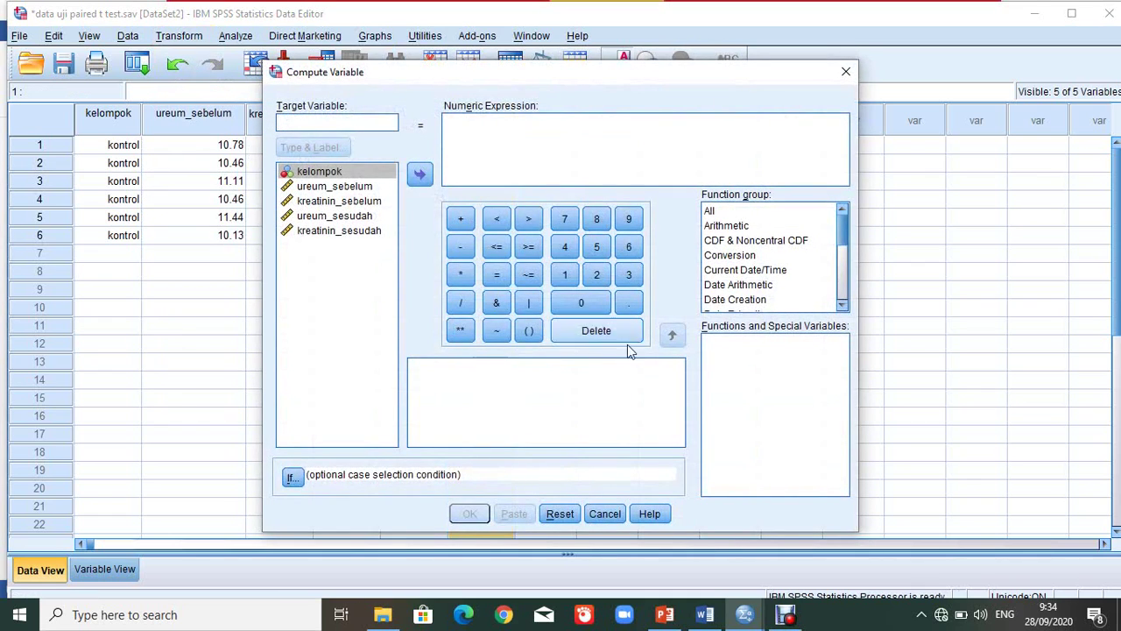
click(346, 125)
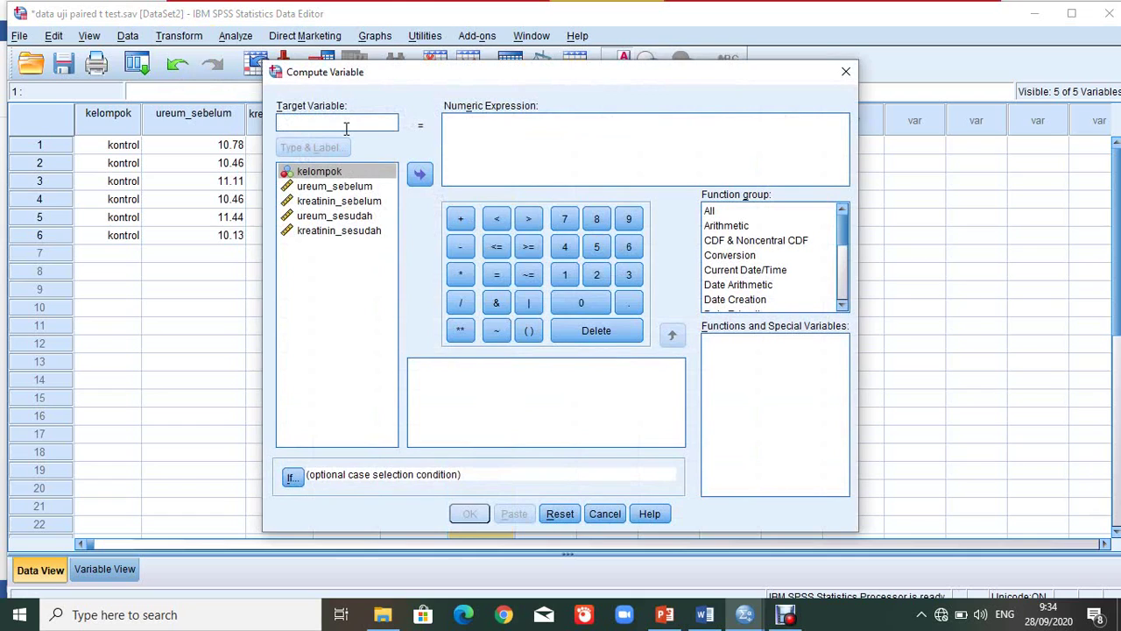
text(se)
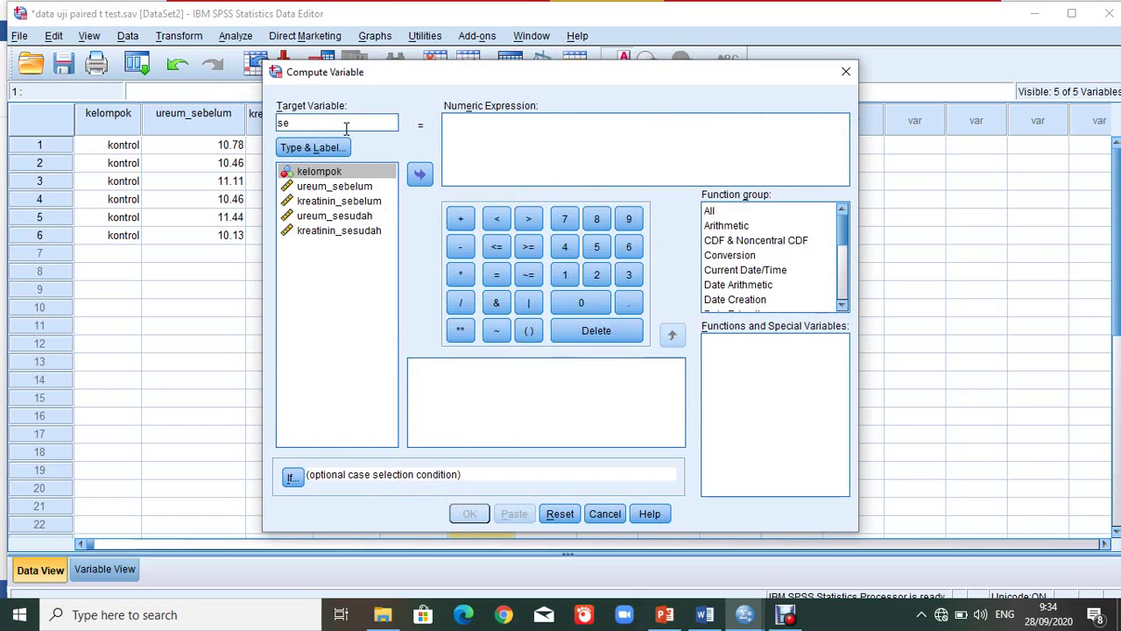
text(lisih_kreatinin)
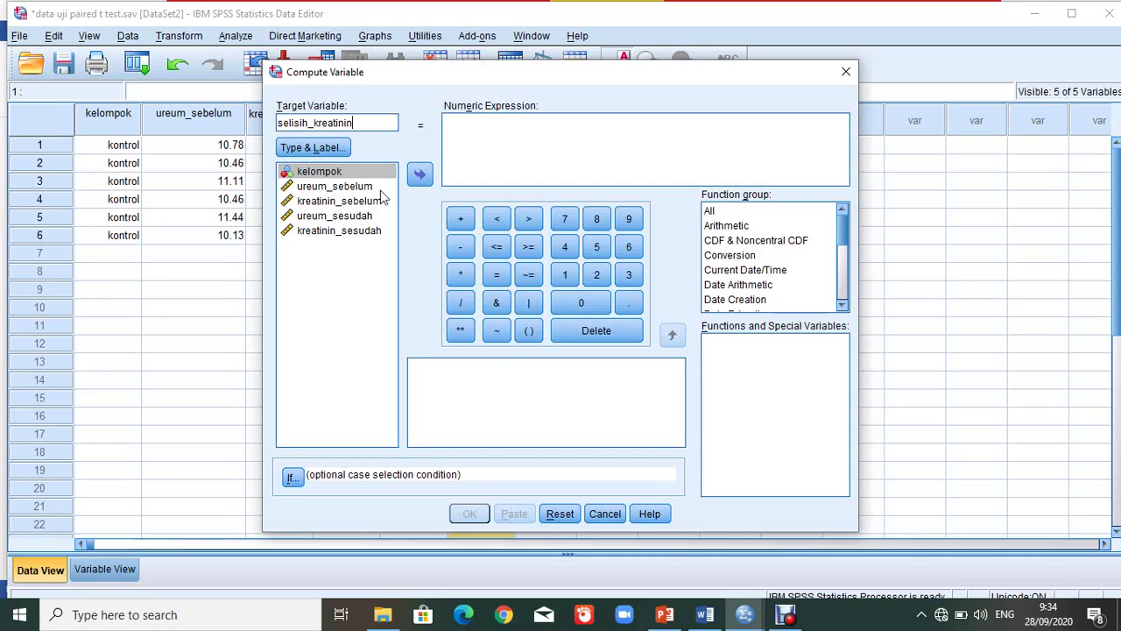
Set the numeric expression to kreatinin_sesudah - kreatinin_sebelum and compute the new variable.
click(449, 136)
click(372, 232)
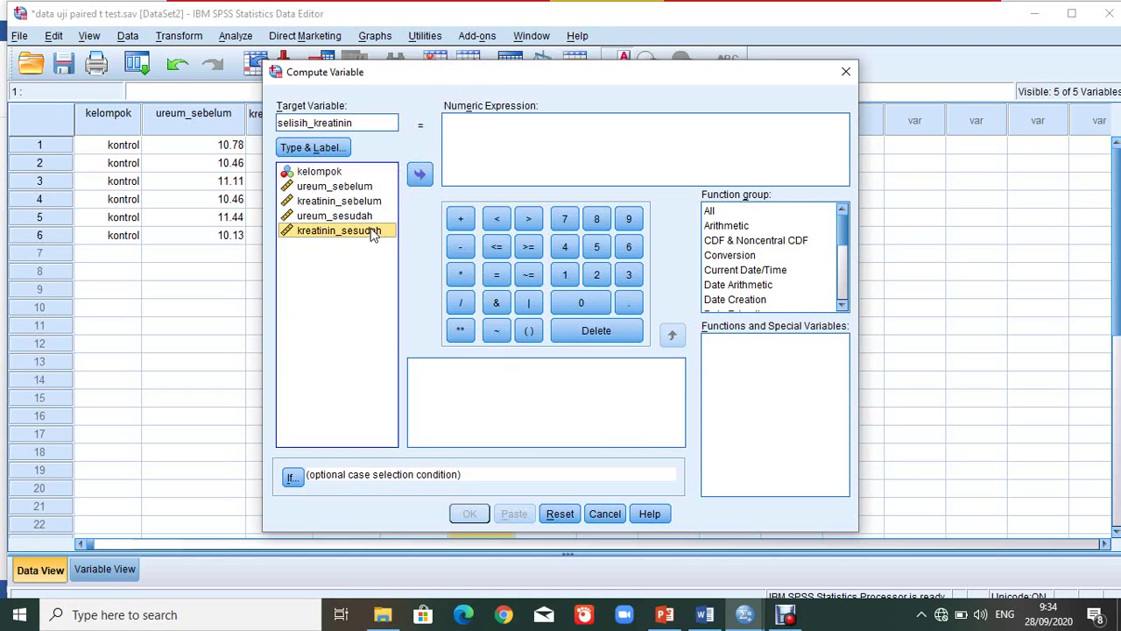
click(419, 178)
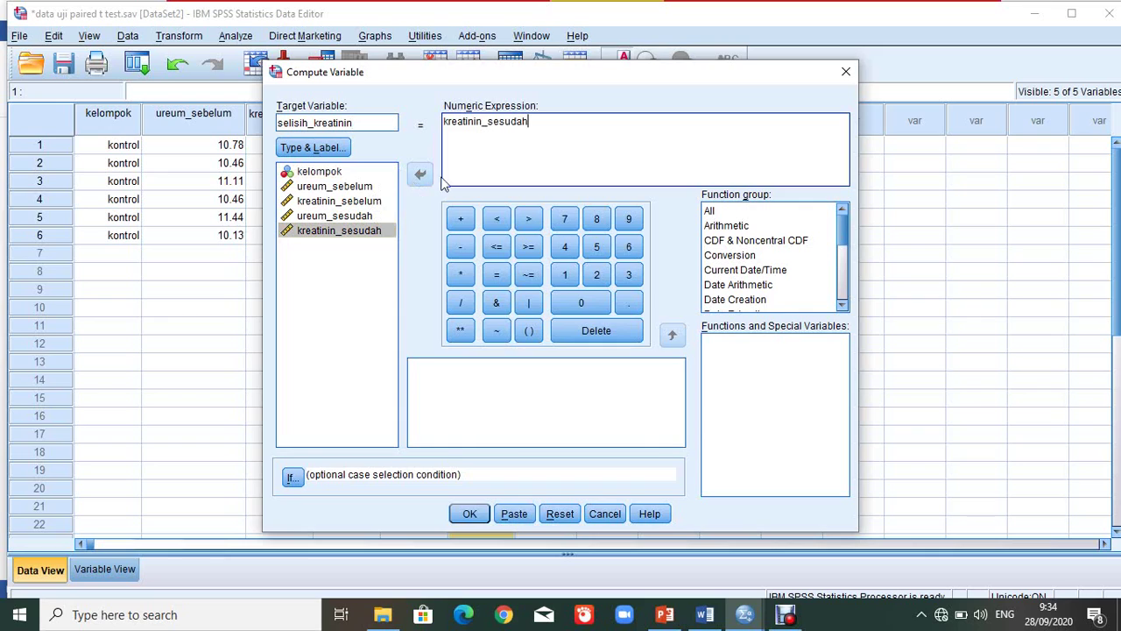
click(461, 247)
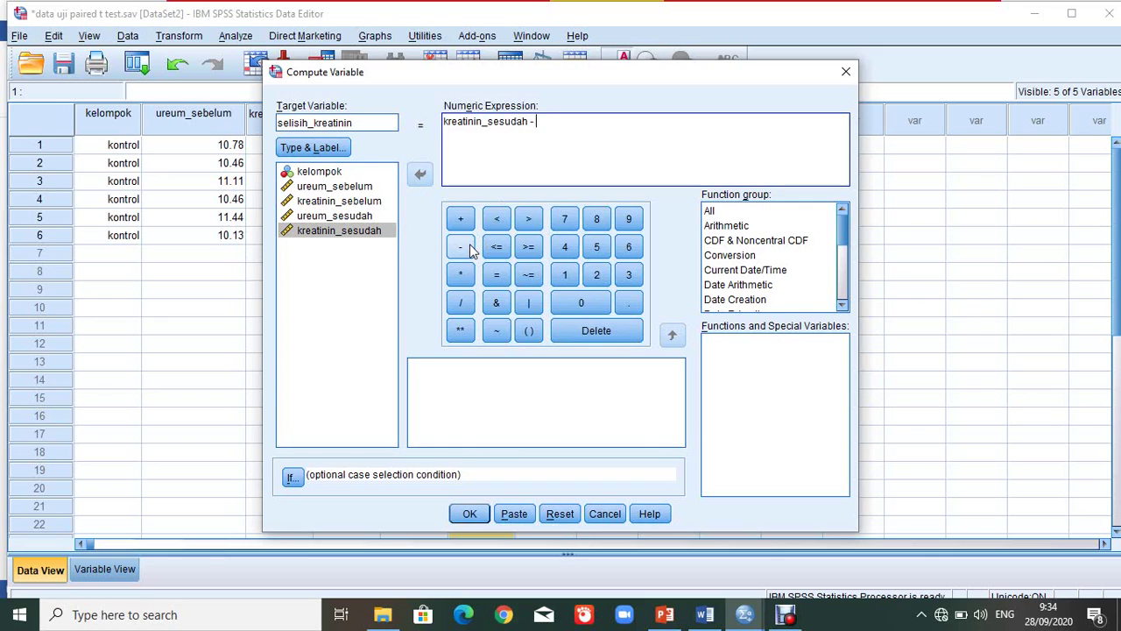
click(356, 202)
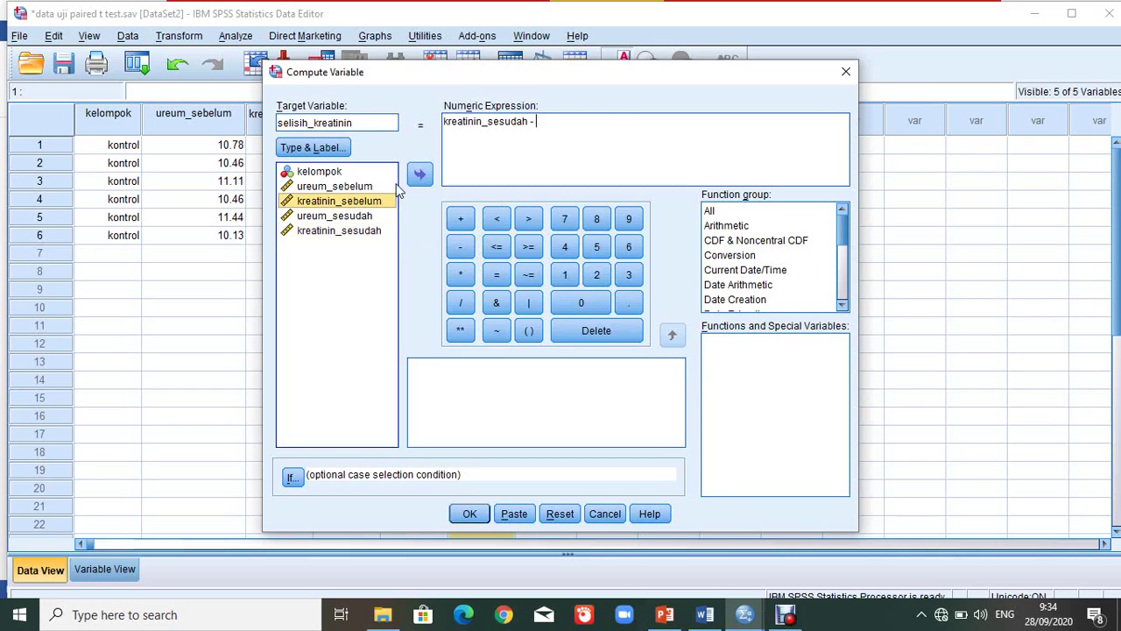
click(420, 175)
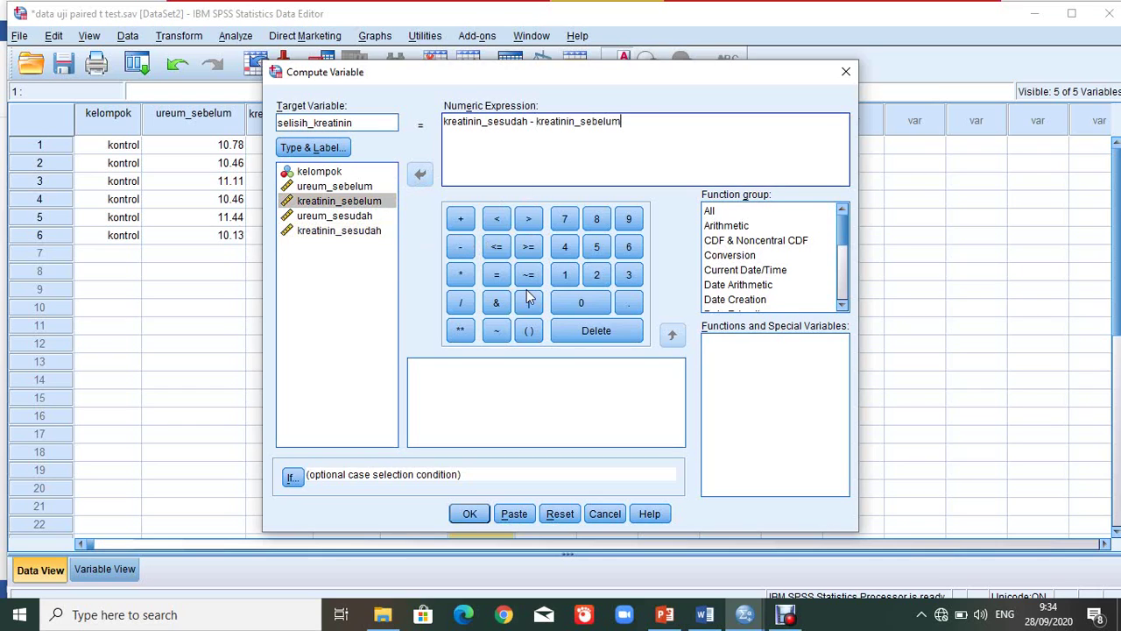
click(473, 514)
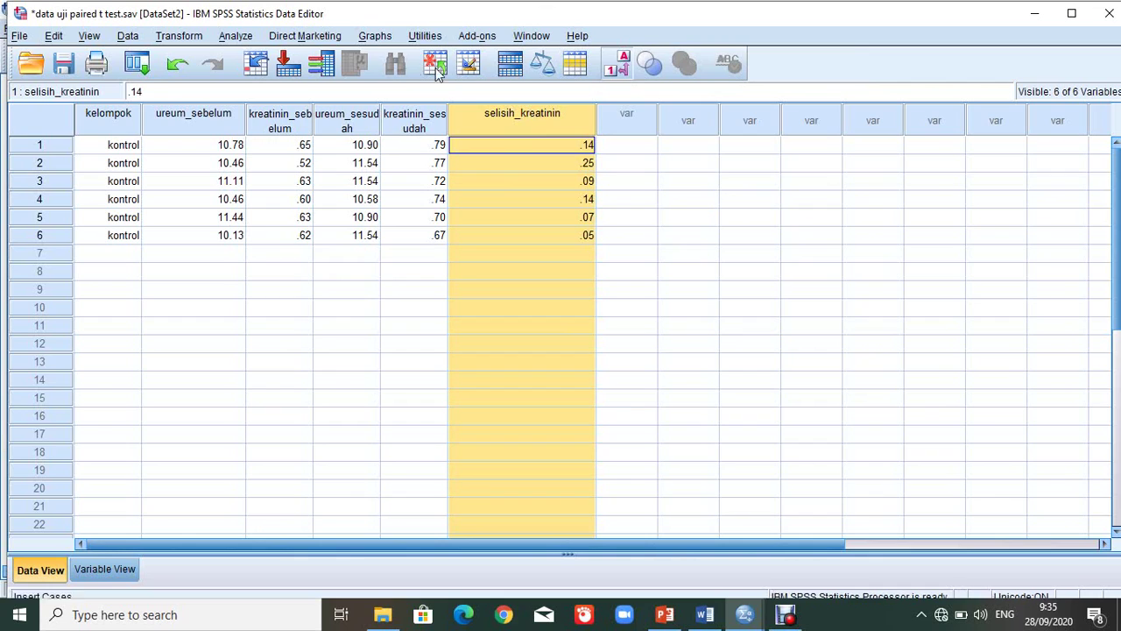
Set up an Explore analysis with selisih_kreatinin as the dependent variable and kelompok as the factor.
click(237, 36)
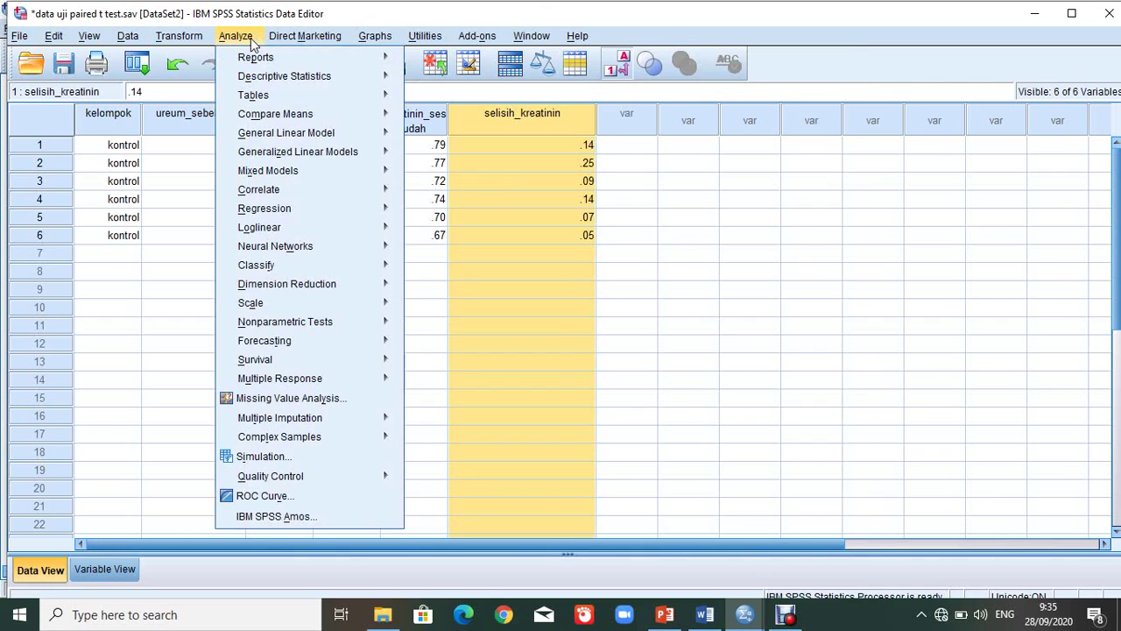
mouse_move(272, 82)
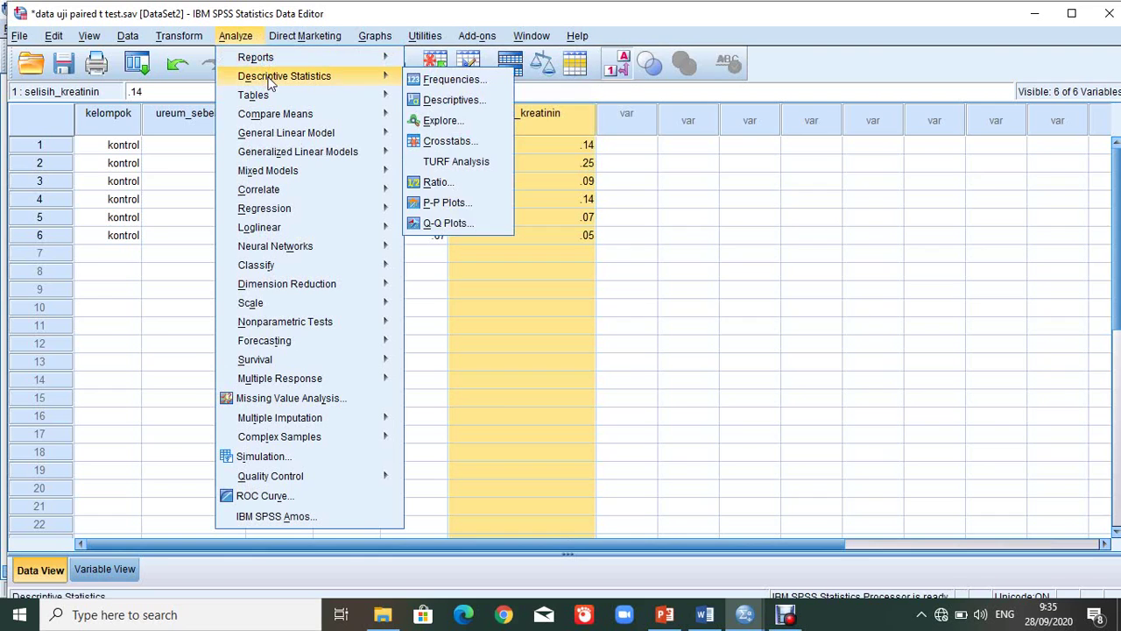
click(452, 124)
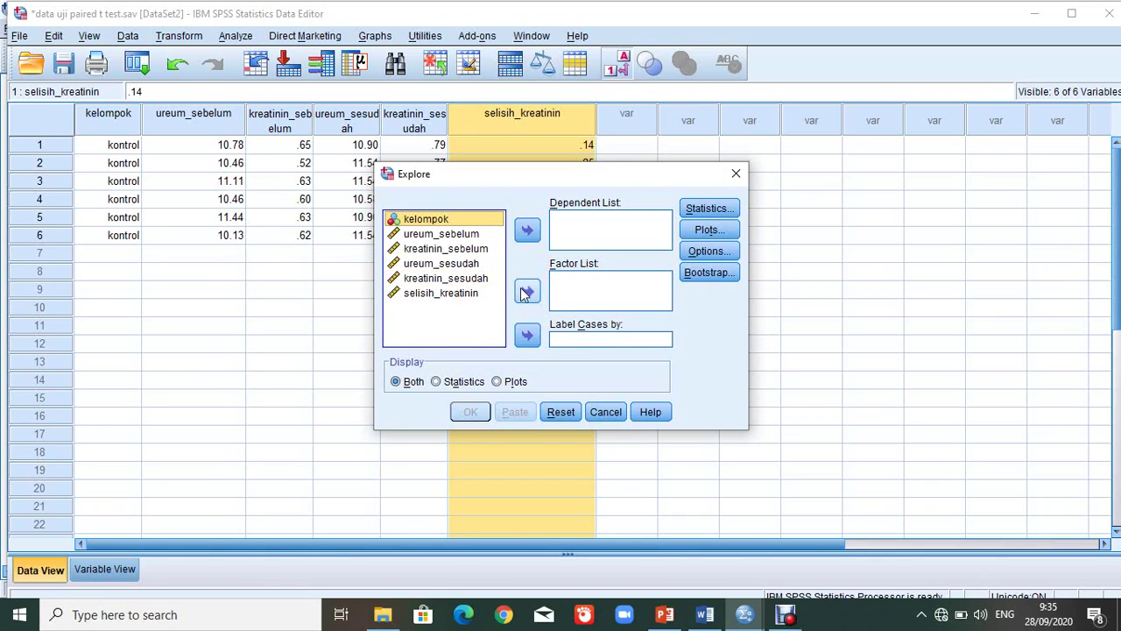
click(525, 292)
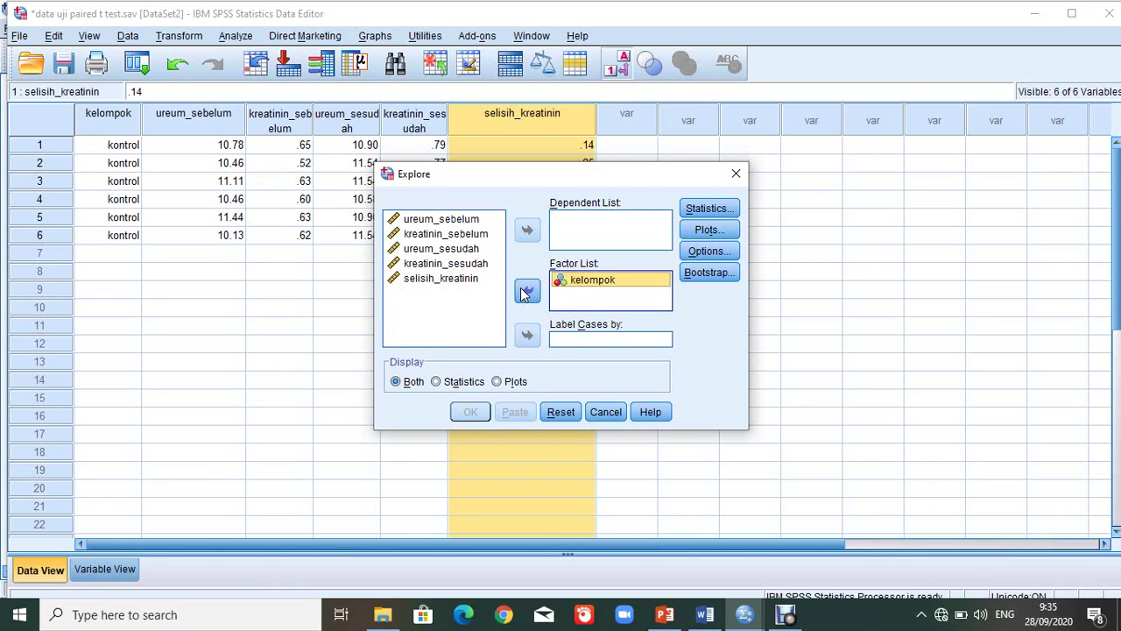
click(465, 280)
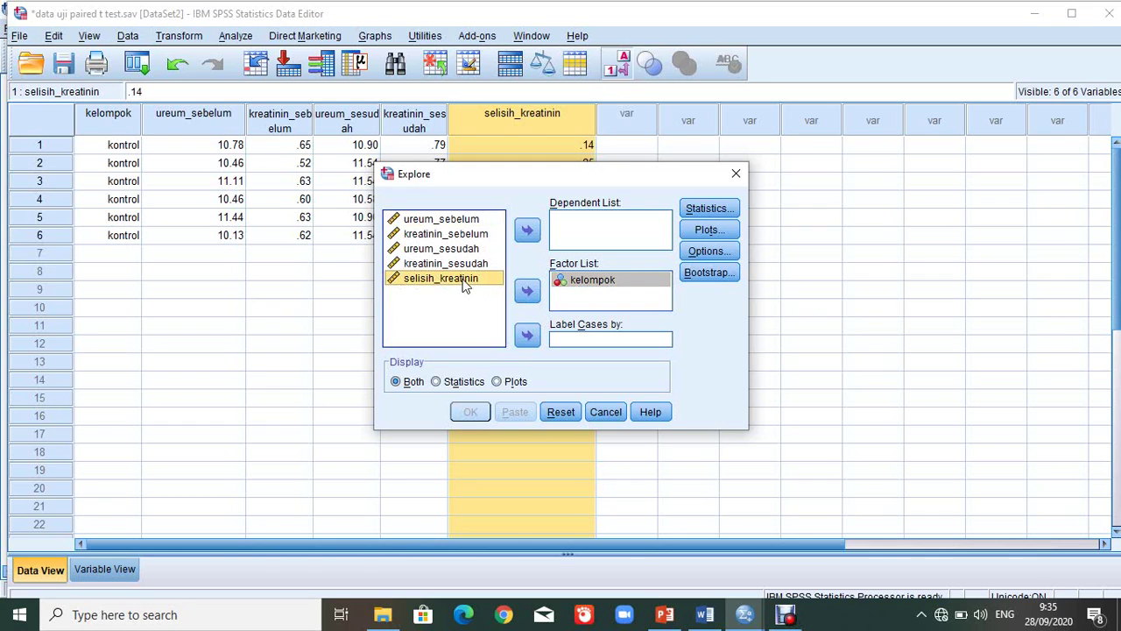
click(526, 230)
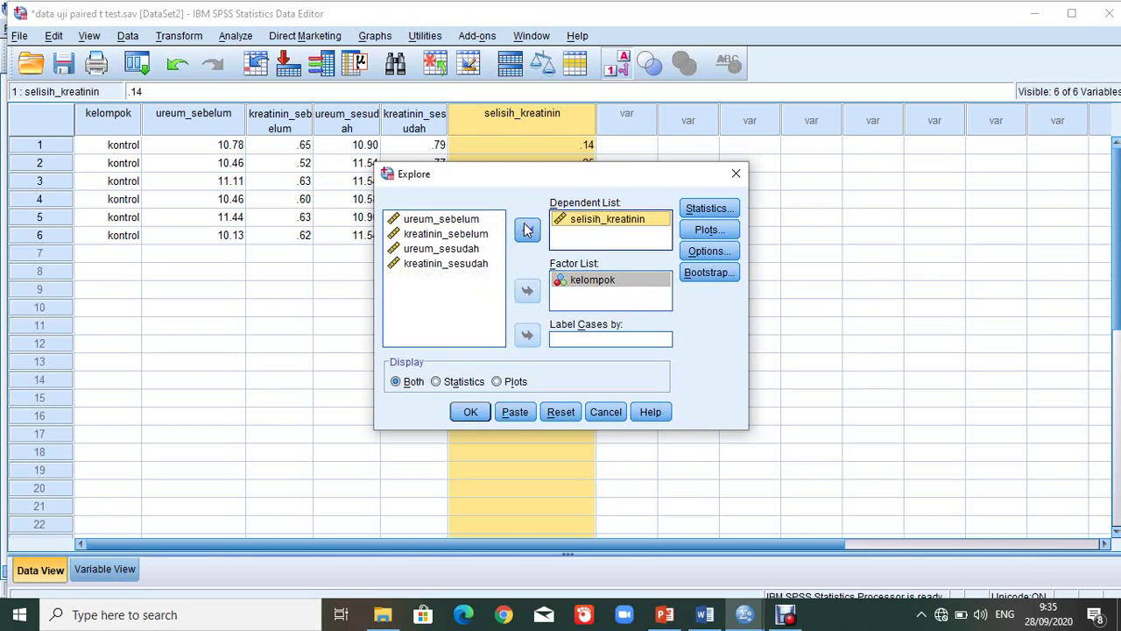
Include normality plots with tests, run the Explore analysis, and display the Tests of Normality table for selisih_kreatinin.
click(701, 231)
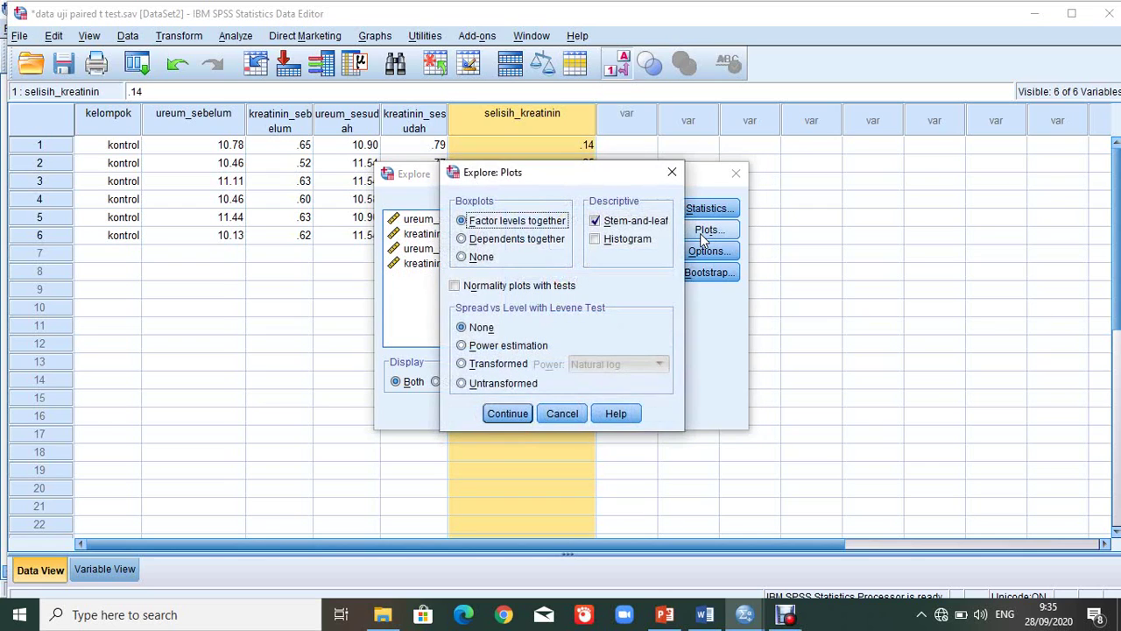
click(563, 289)
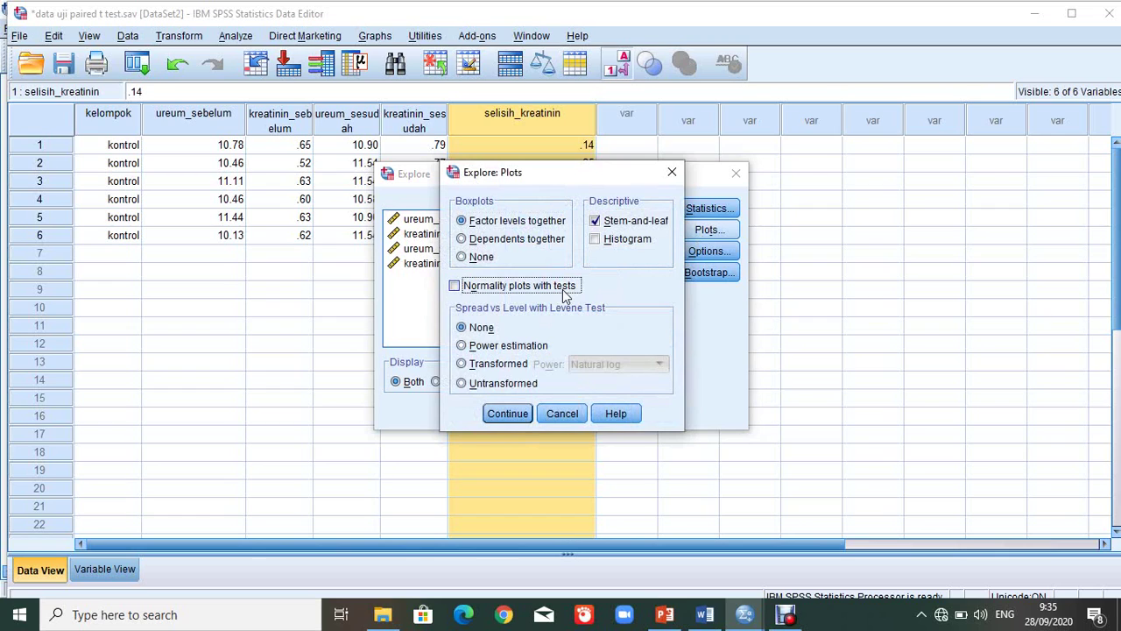
click(508, 412)
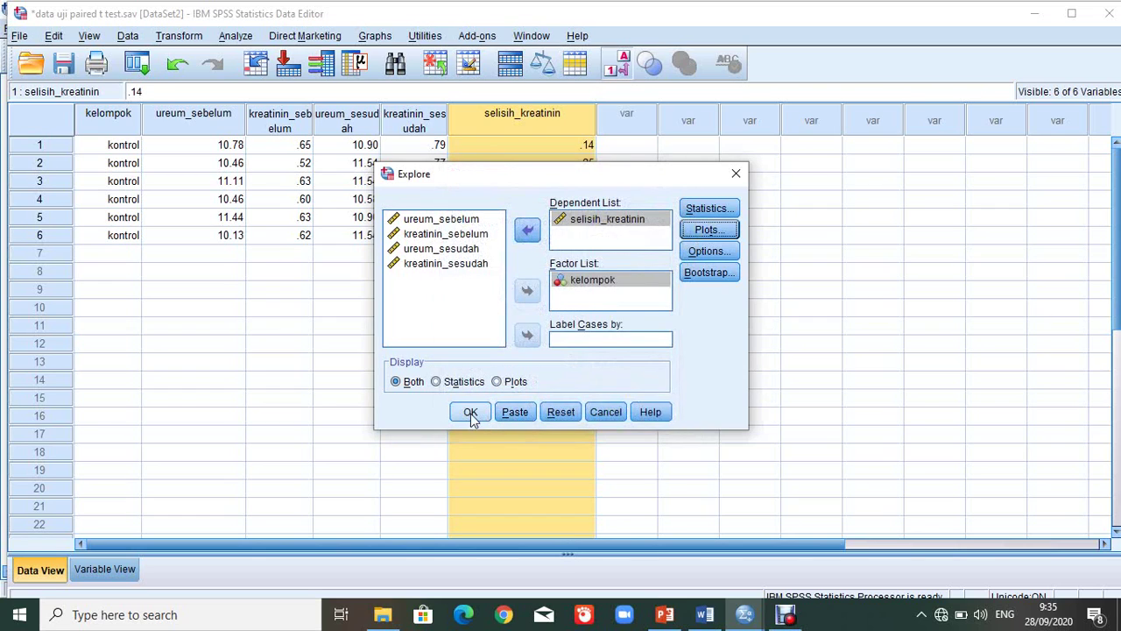
click(471, 414)
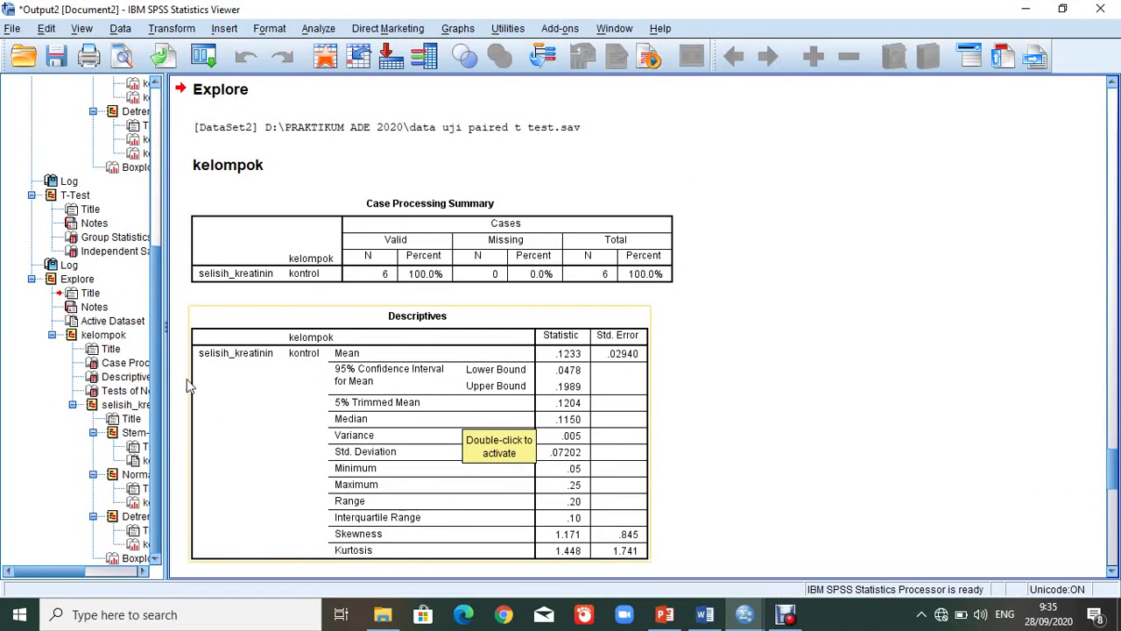
click(122, 392)
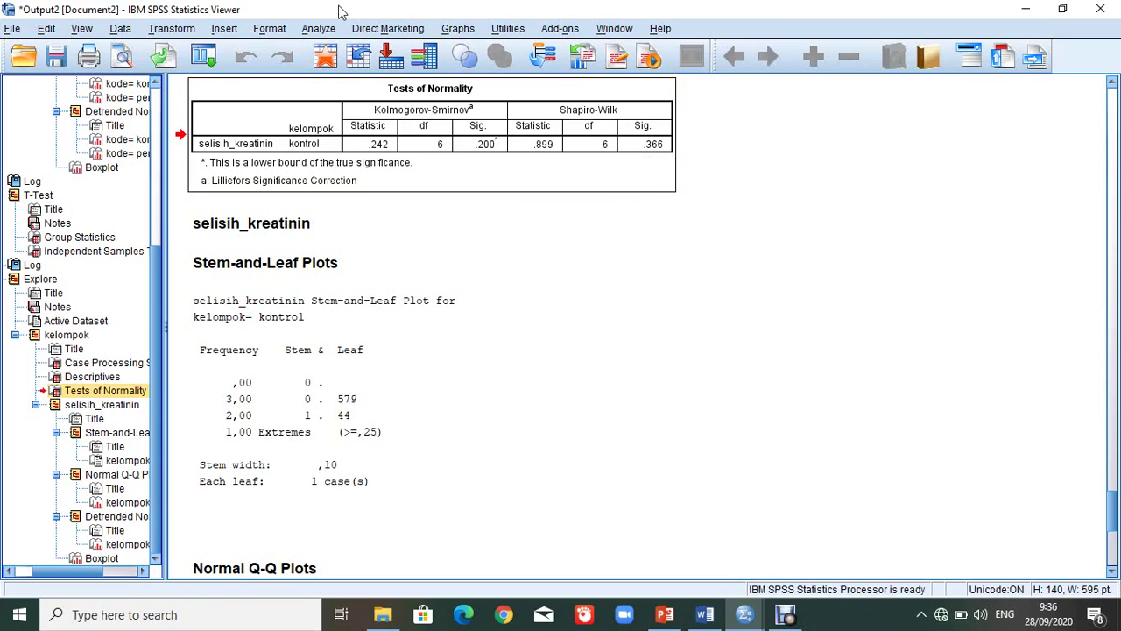
Run a paired-samples t-test pairing kreatinin_sesudah with kreatinin_sebelum and examine the significance in the Paired Samples Test table.
click(329, 33)
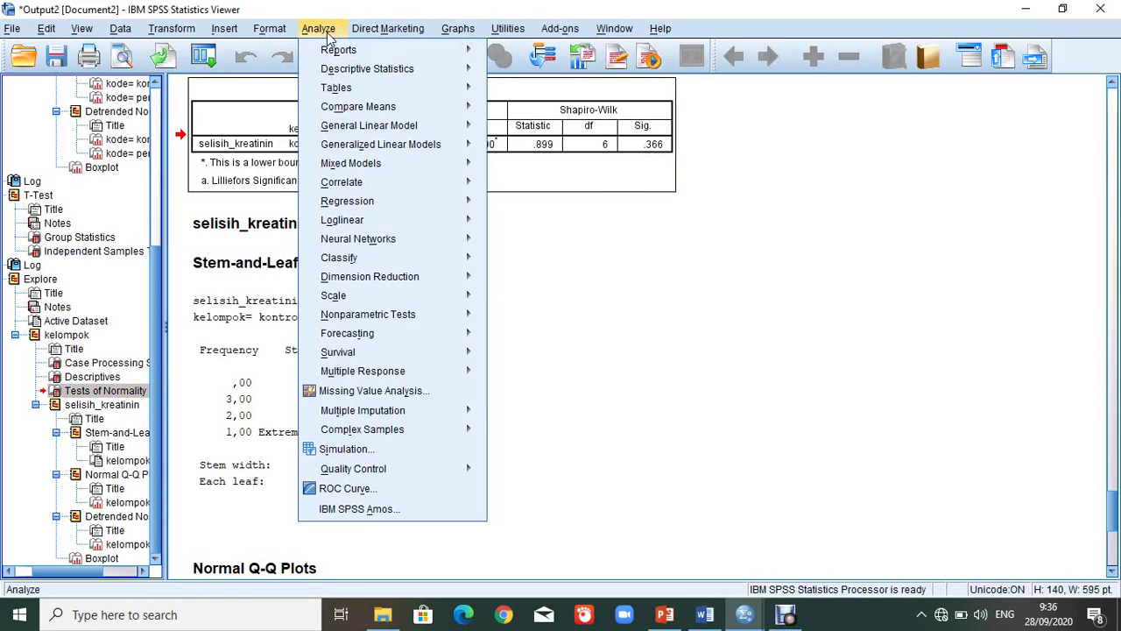
mouse_move(385, 108)
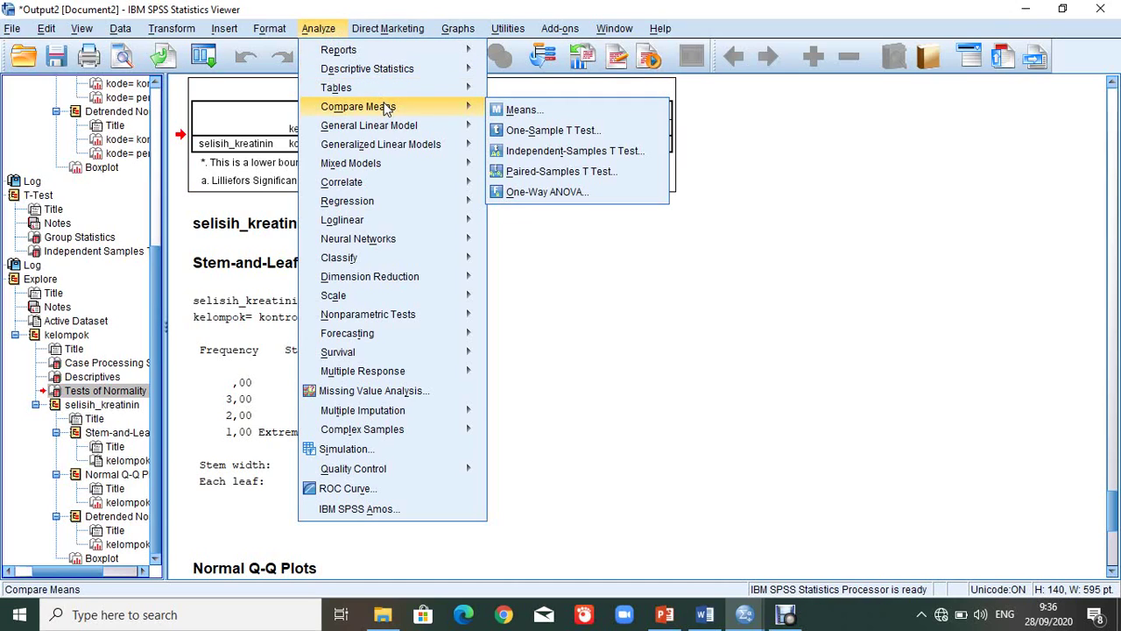
click(541, 173)
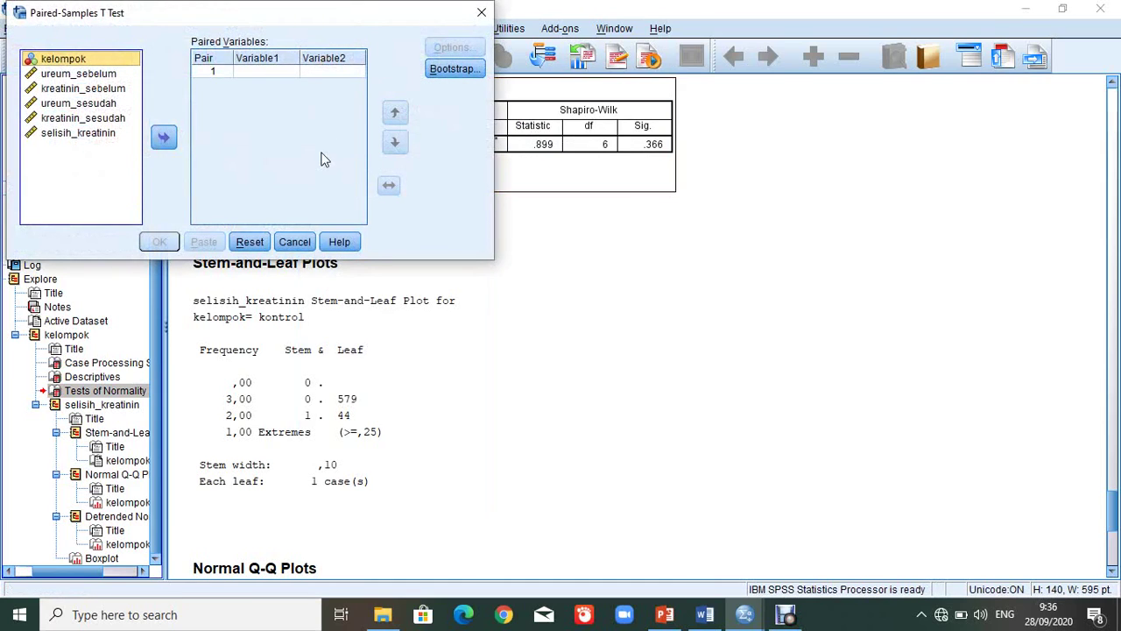
click(118, 123)
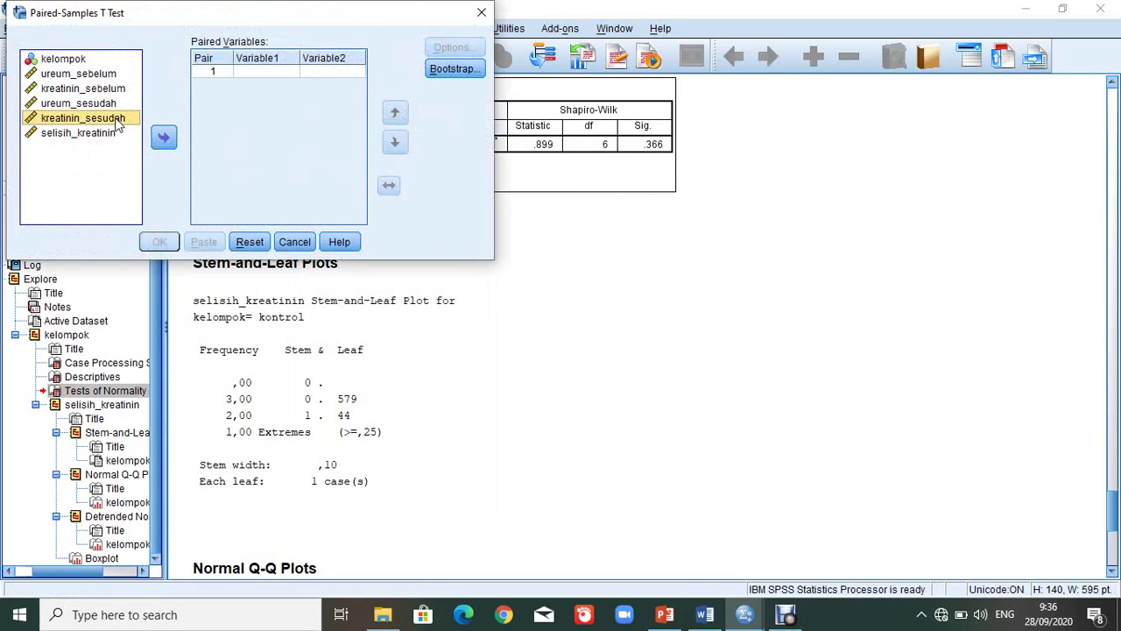
click(165, 139)
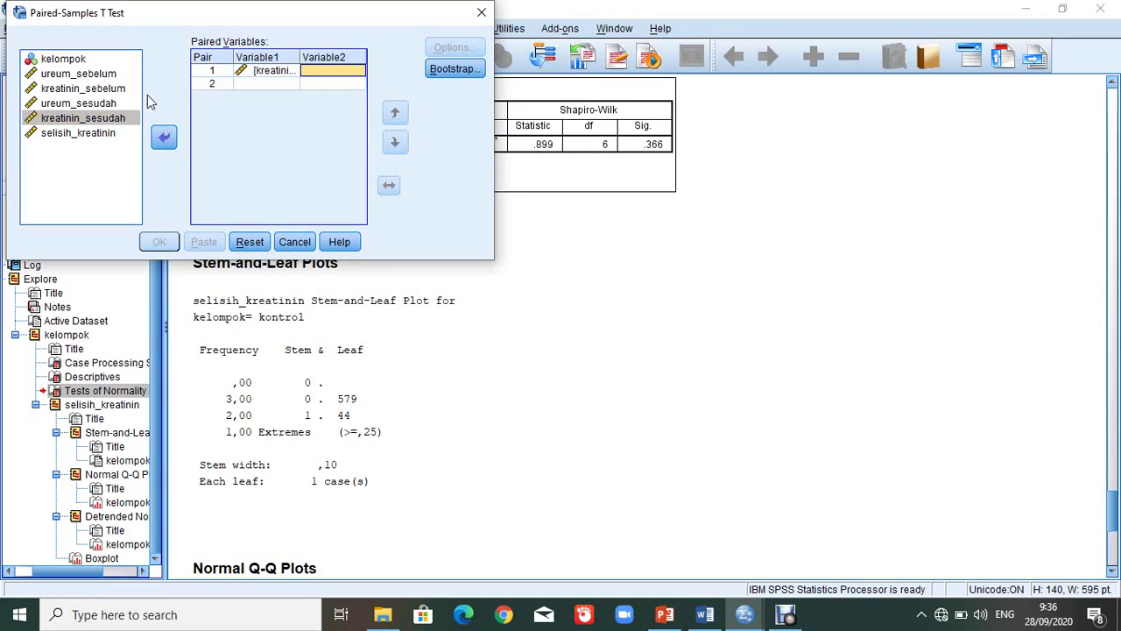
click(114, 91)
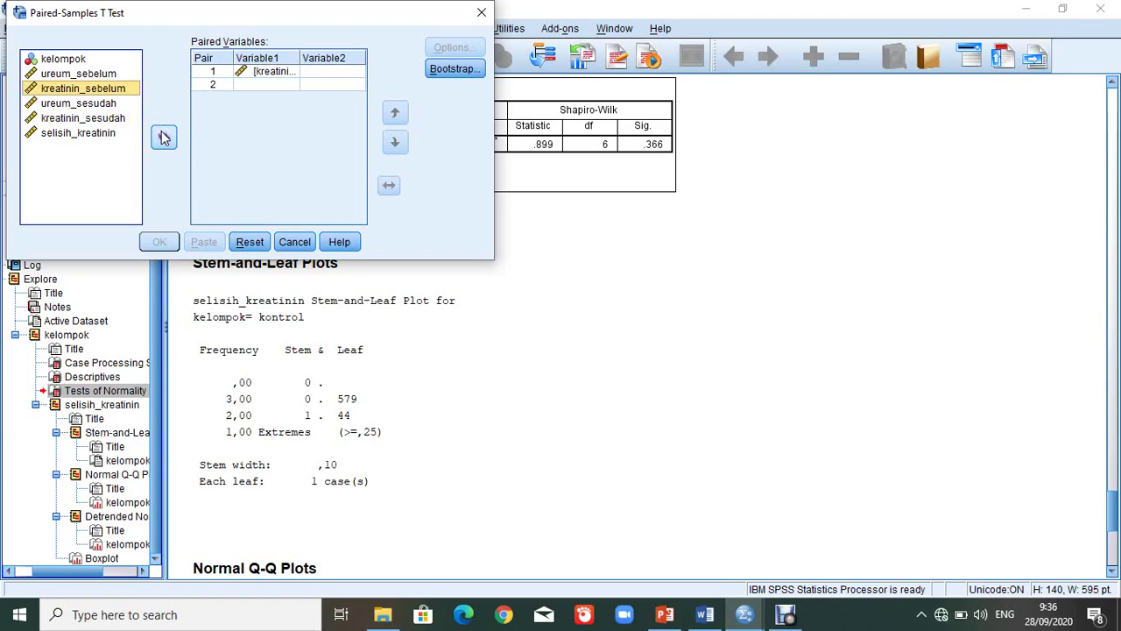
click(163, 138)
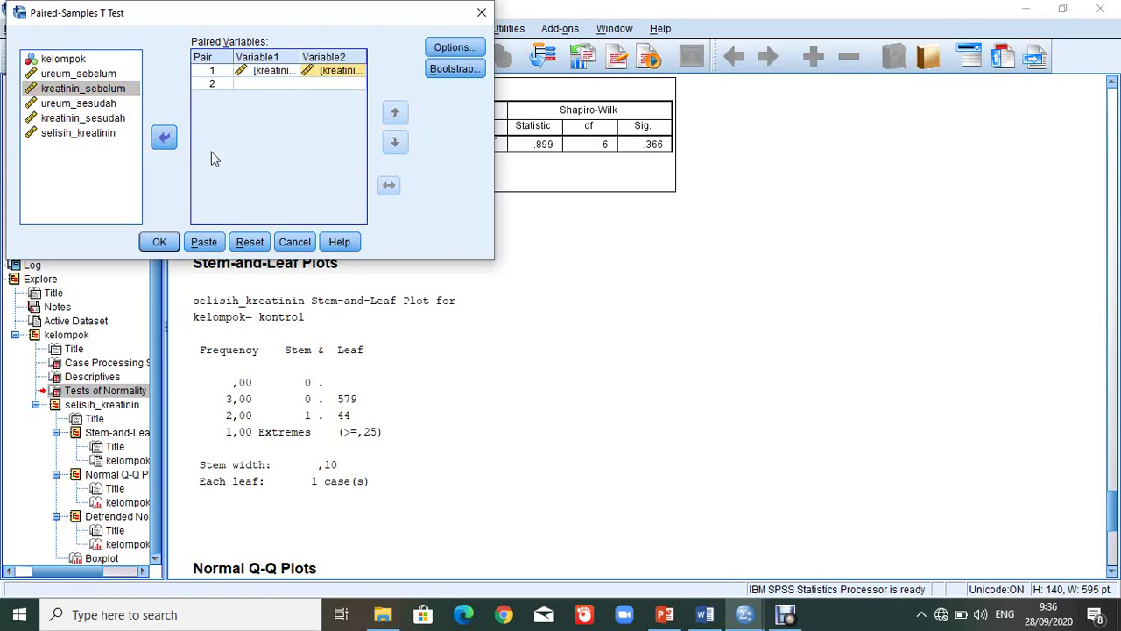
click(160, 242)
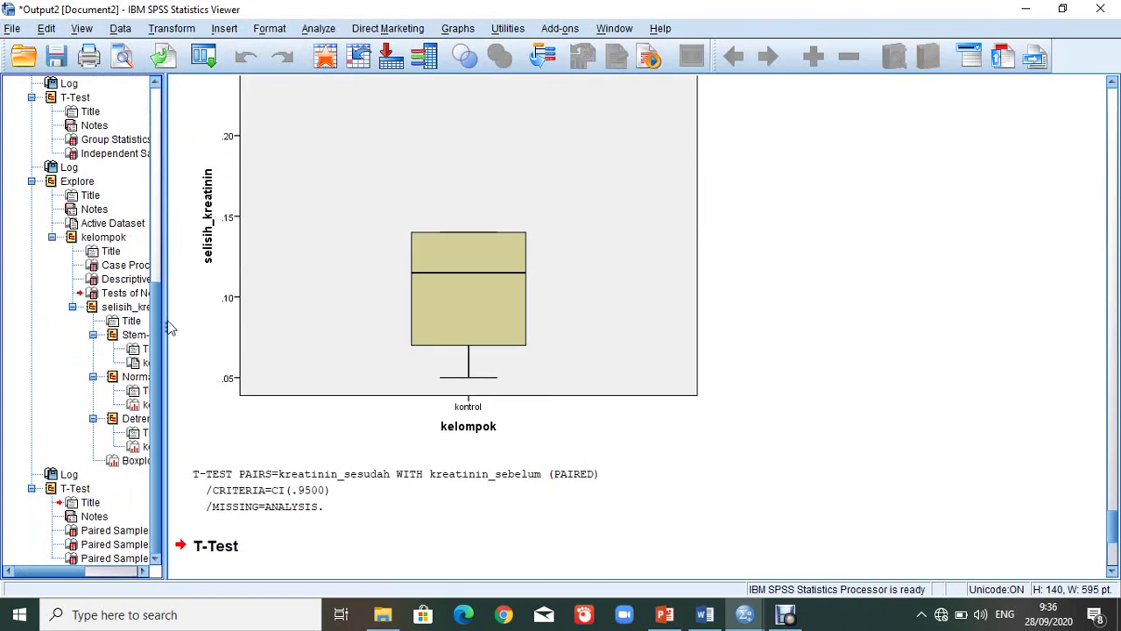
click(135, 560)
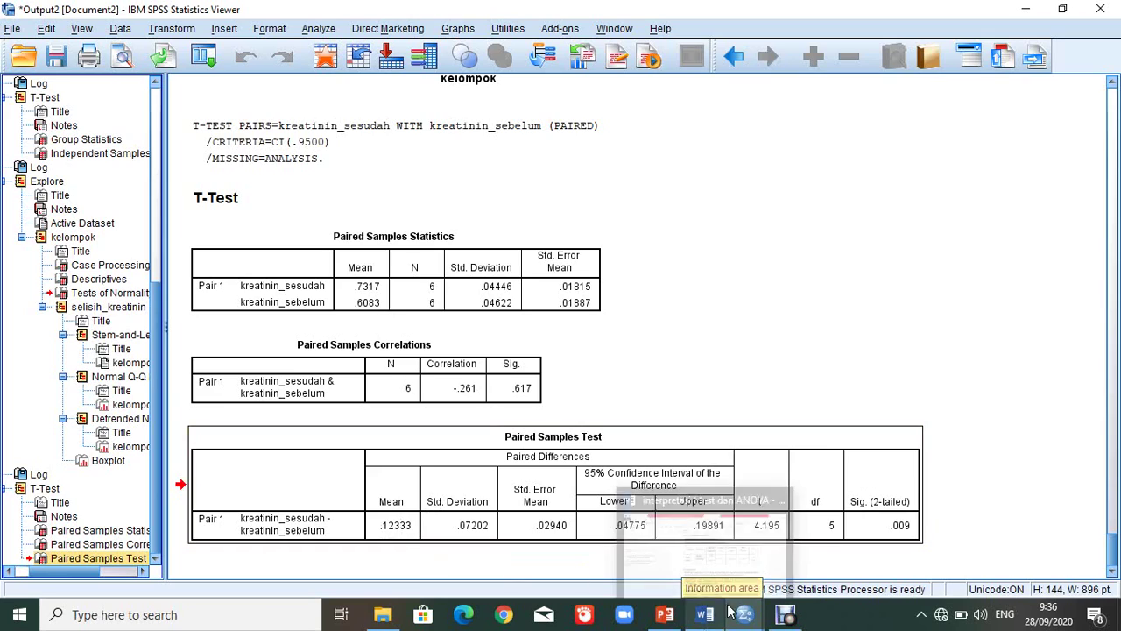
click(884, 531)
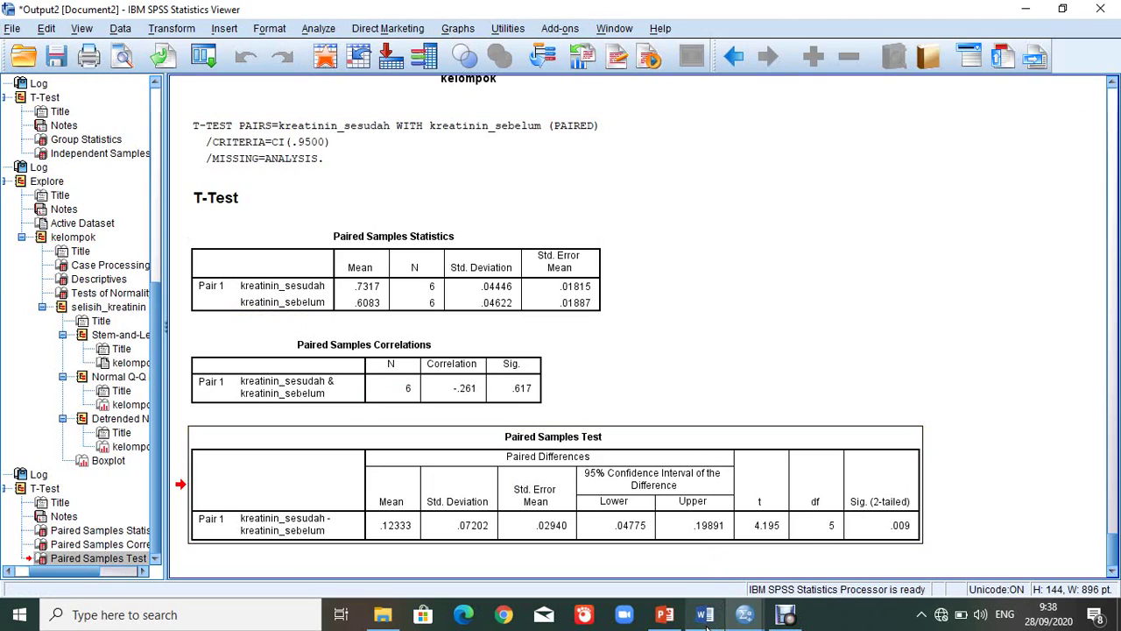
Switch to the Word document interpretasi t test dan ANOVA and read the paired t-test results table and its interpretation.
mouse_move(707, 624)
click(718, 571)
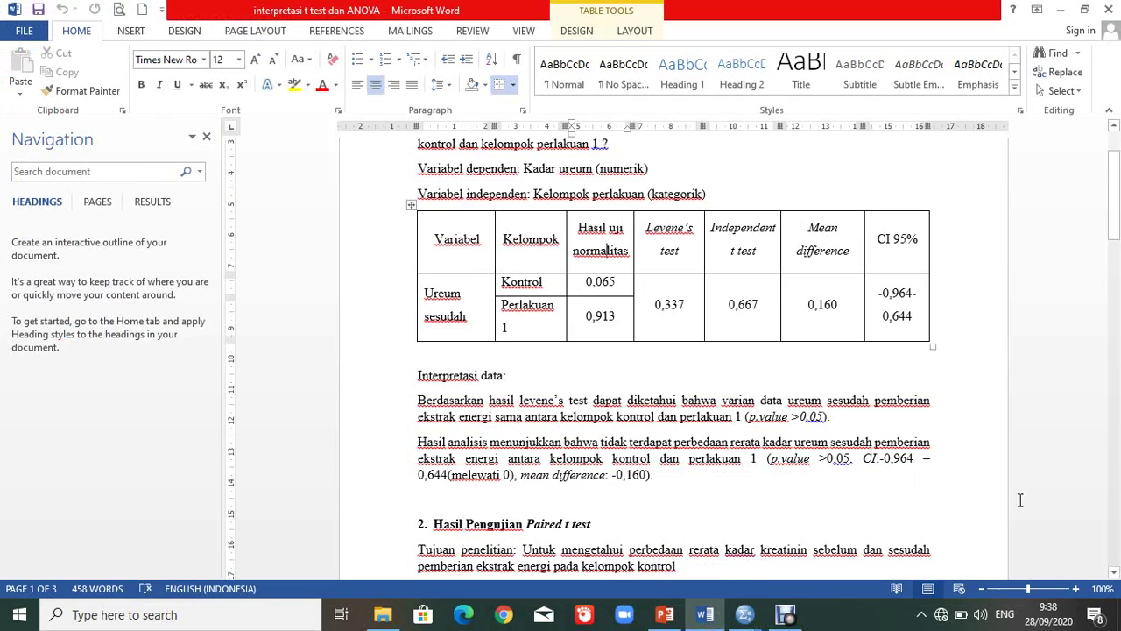
click(1115, 574)
drag(1115, 574, 1115, 574)
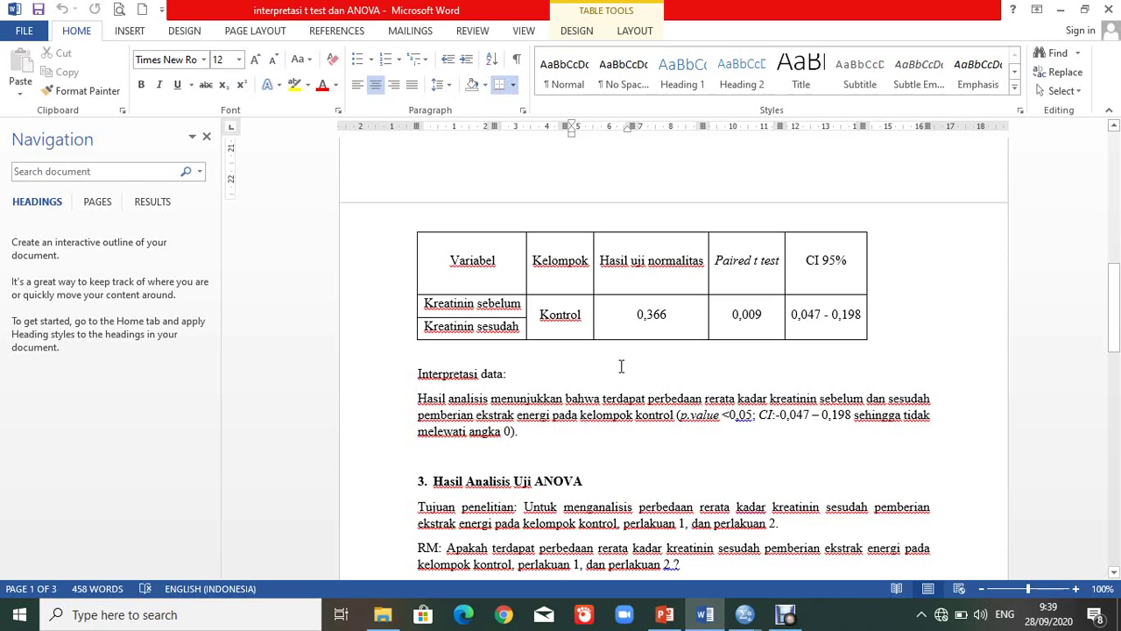
Switch to the SPSS Output2 viewer and look through the output outline back to the ureum_sesudah Explore entries.
click(745, 616)
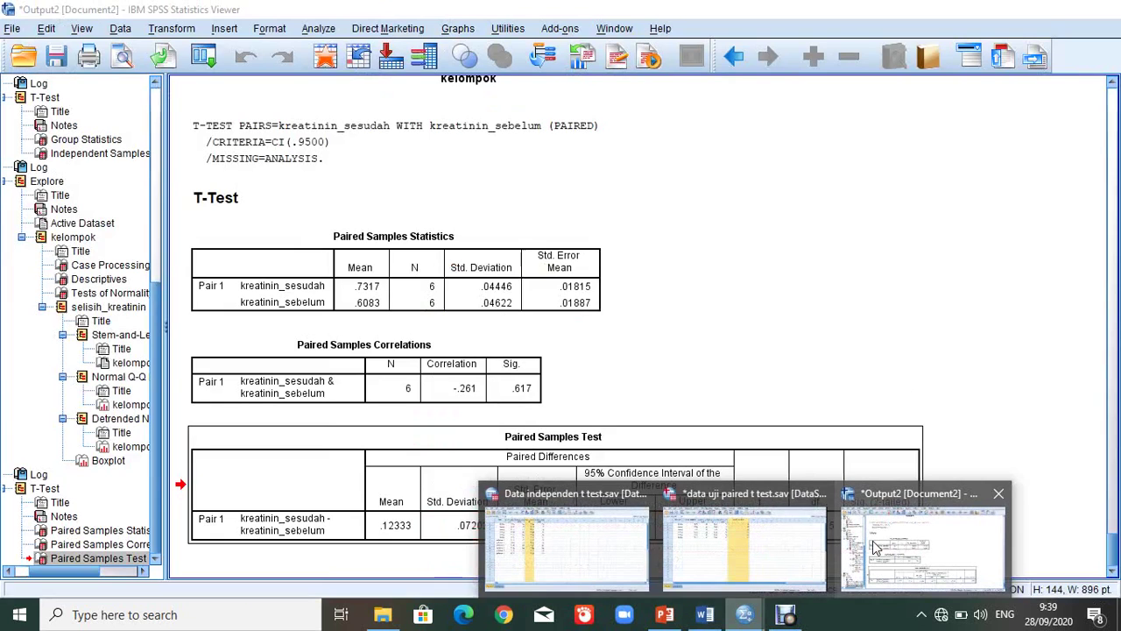
click(874, 548)
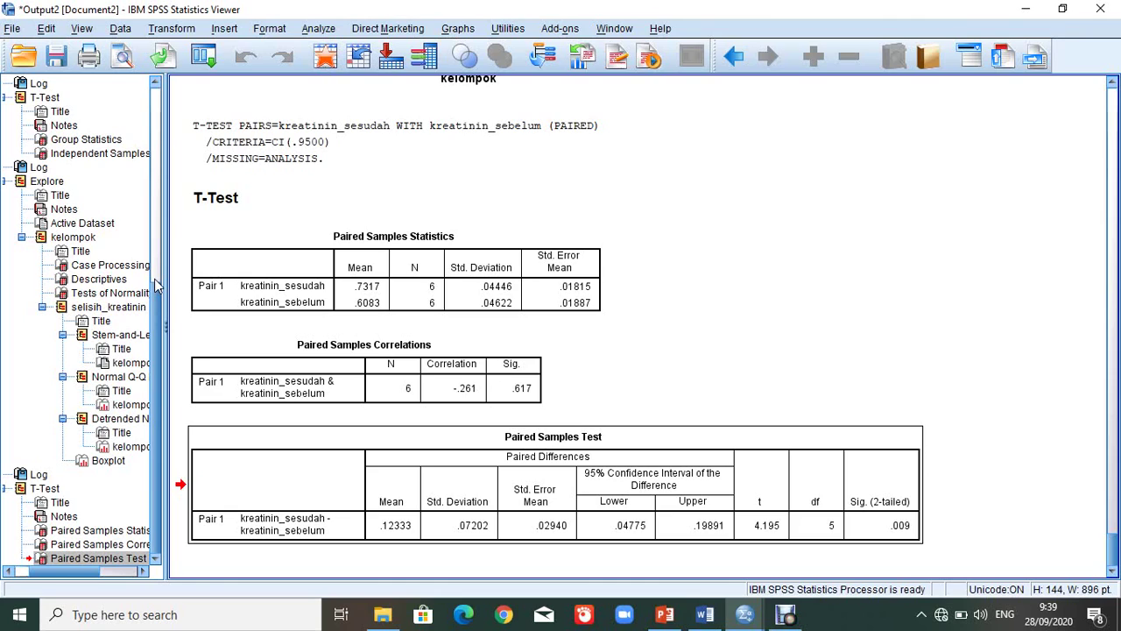
drag(154, 279, 159, 237)
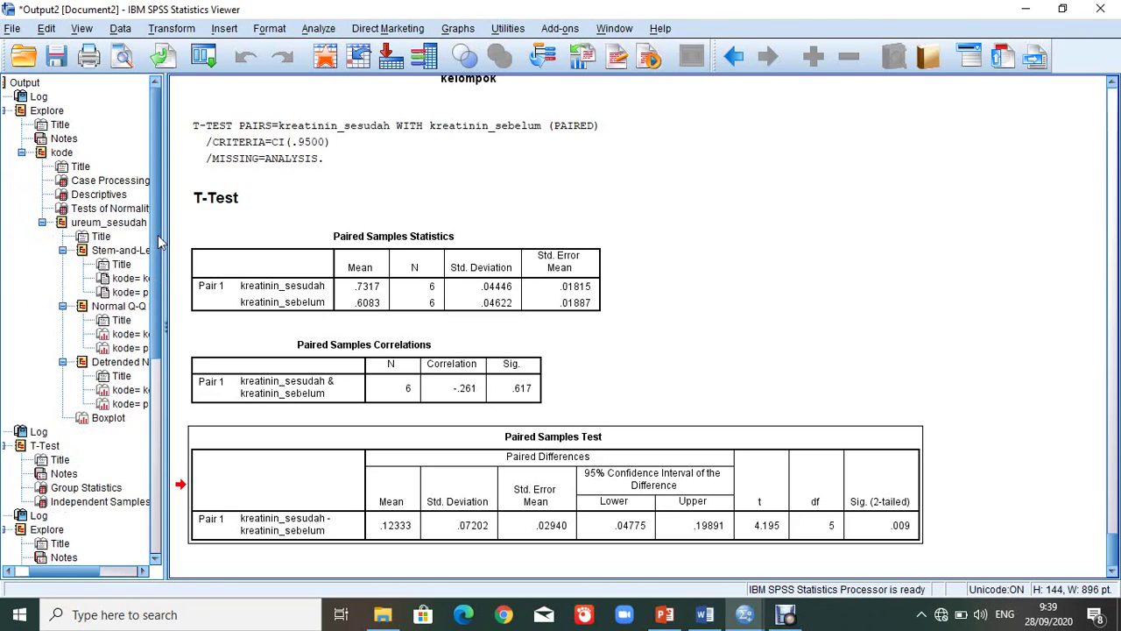
Switch to the Word document and review the independent t-test section with its ureum sesudah results table.
click(708, 618)
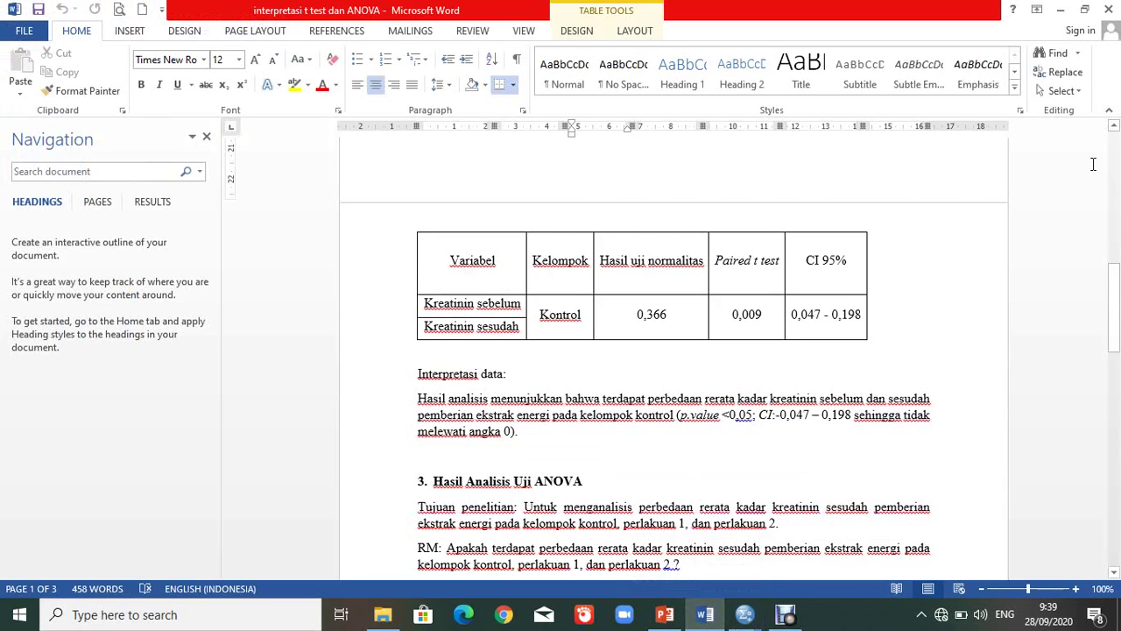
click(1116, 128)
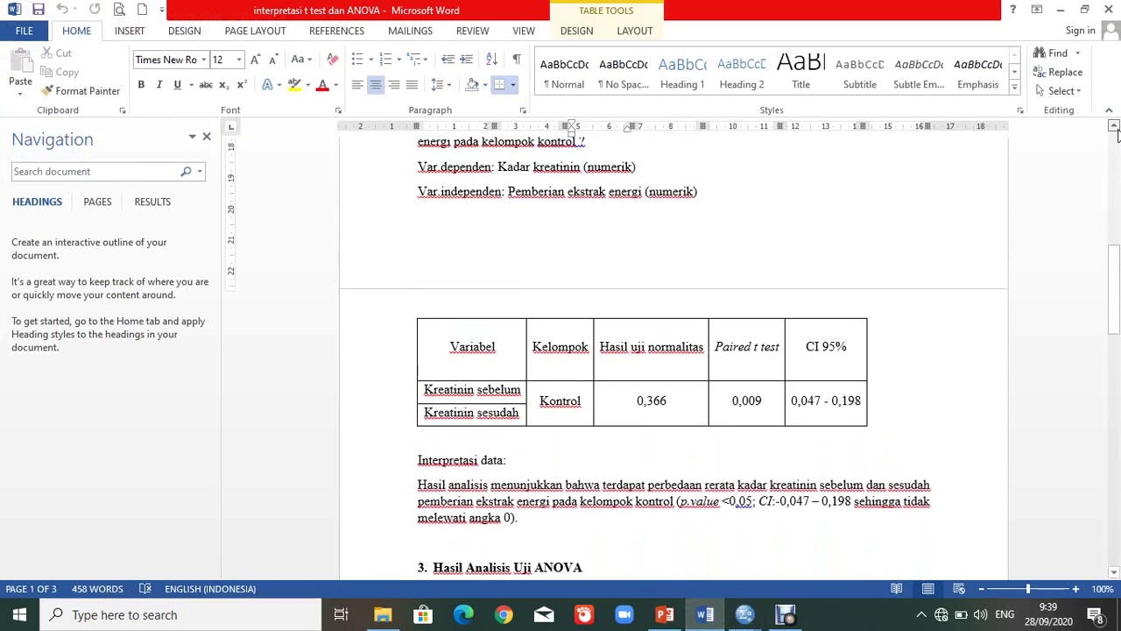
drag(1116, 127, 1116, 128)
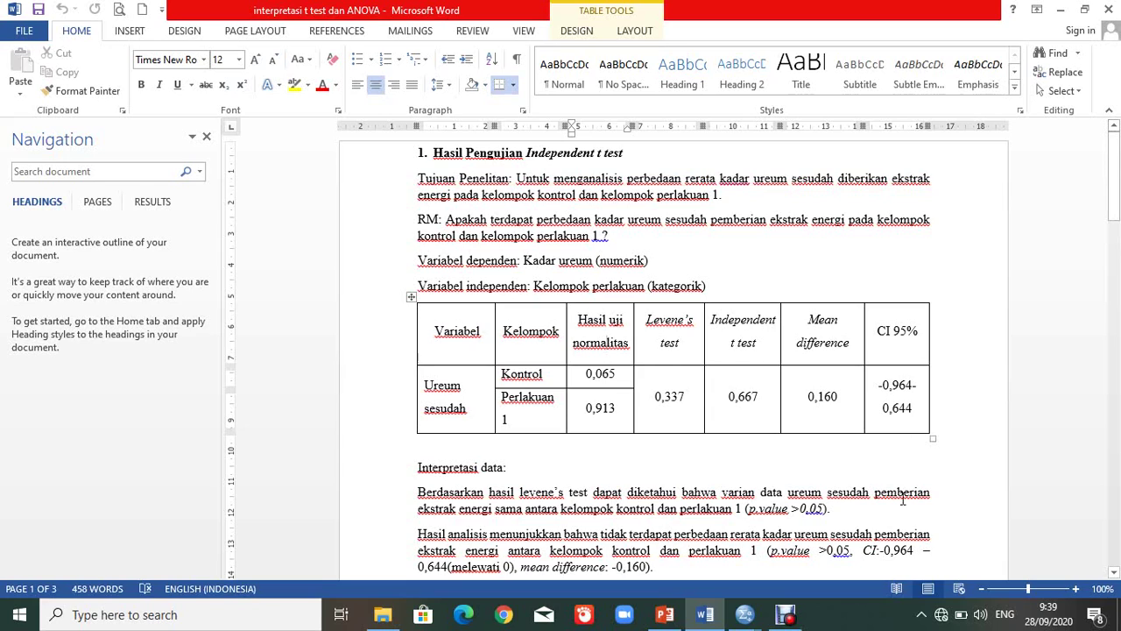
Check the Paired Samples Test table in the SPSS output again, ending back at the Word interpretation document.
mouse_move(796, 619)
mouse_move(745, 618)
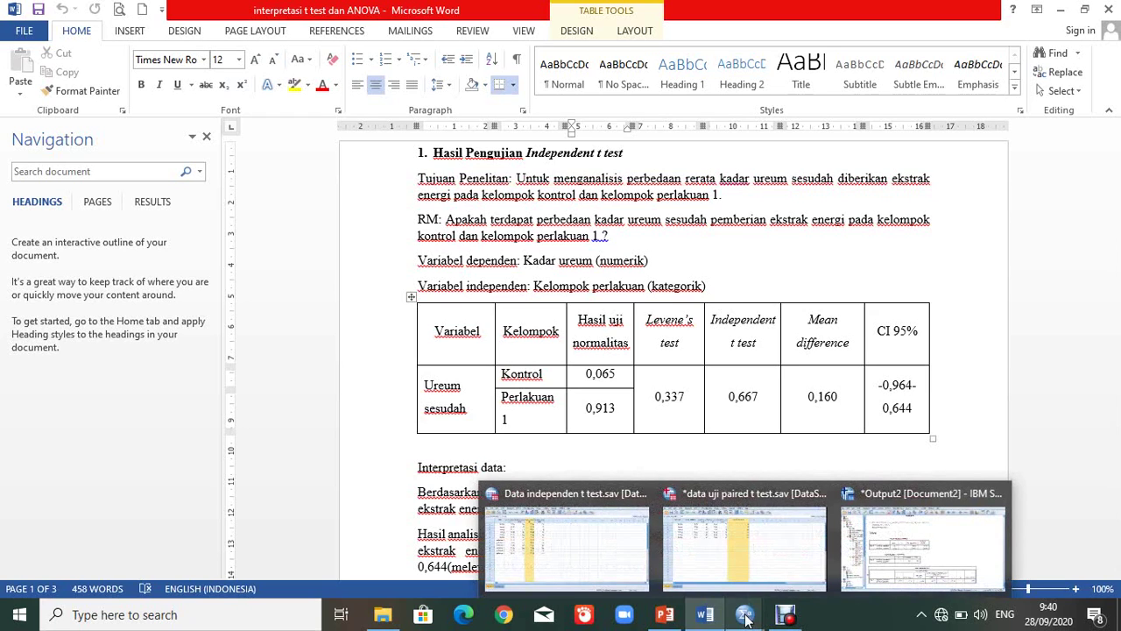
mouse_move(705, 619)
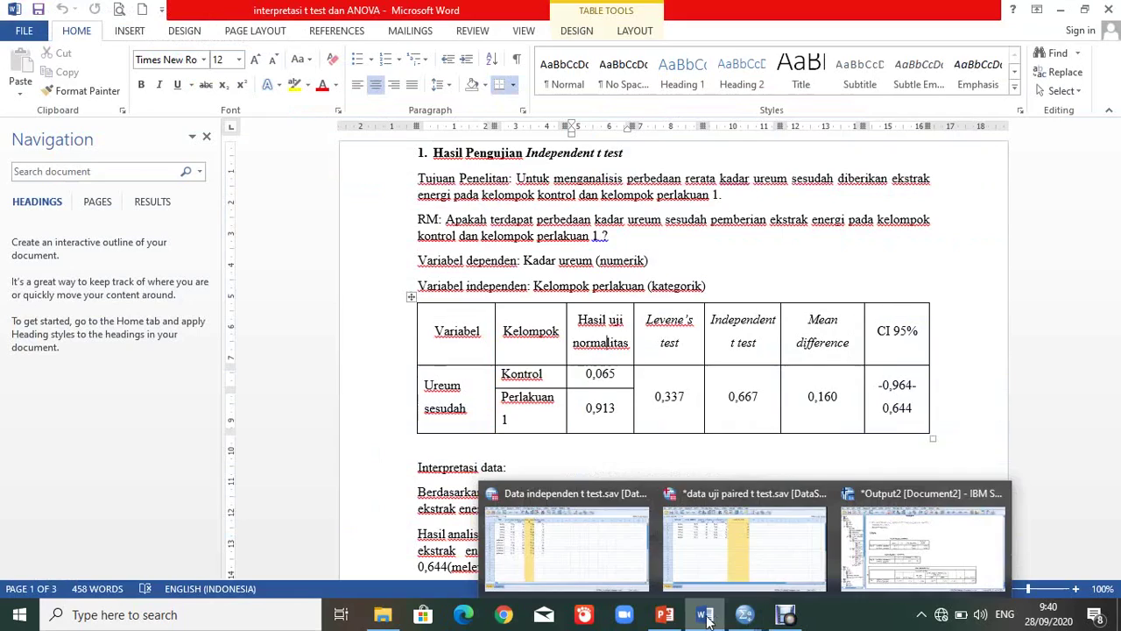
click(705, 617)
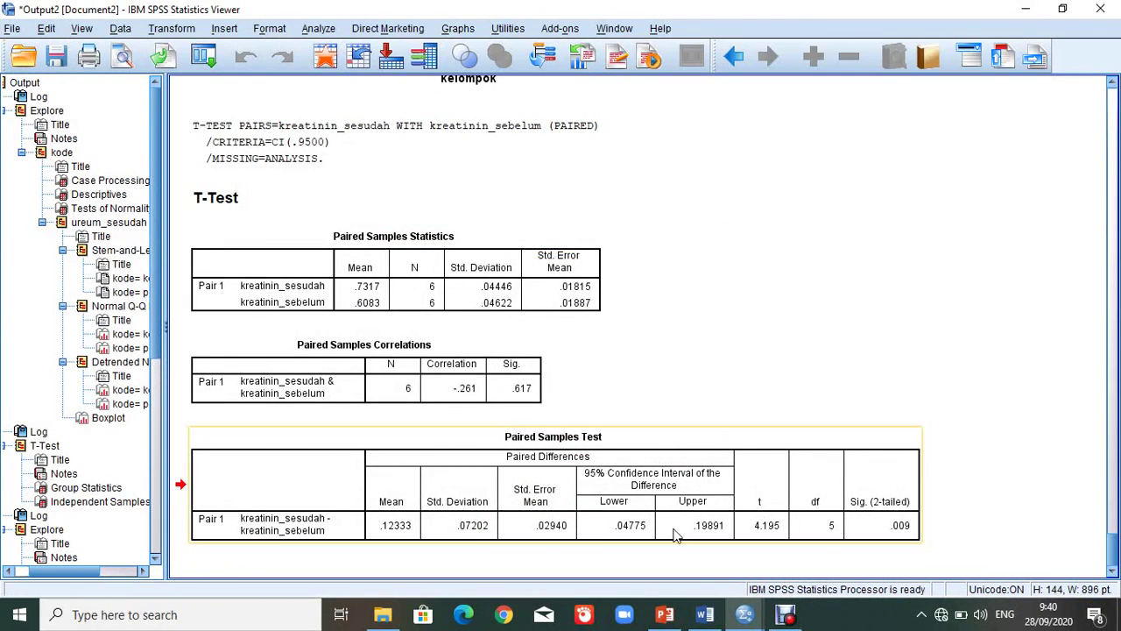
click(706, 615)
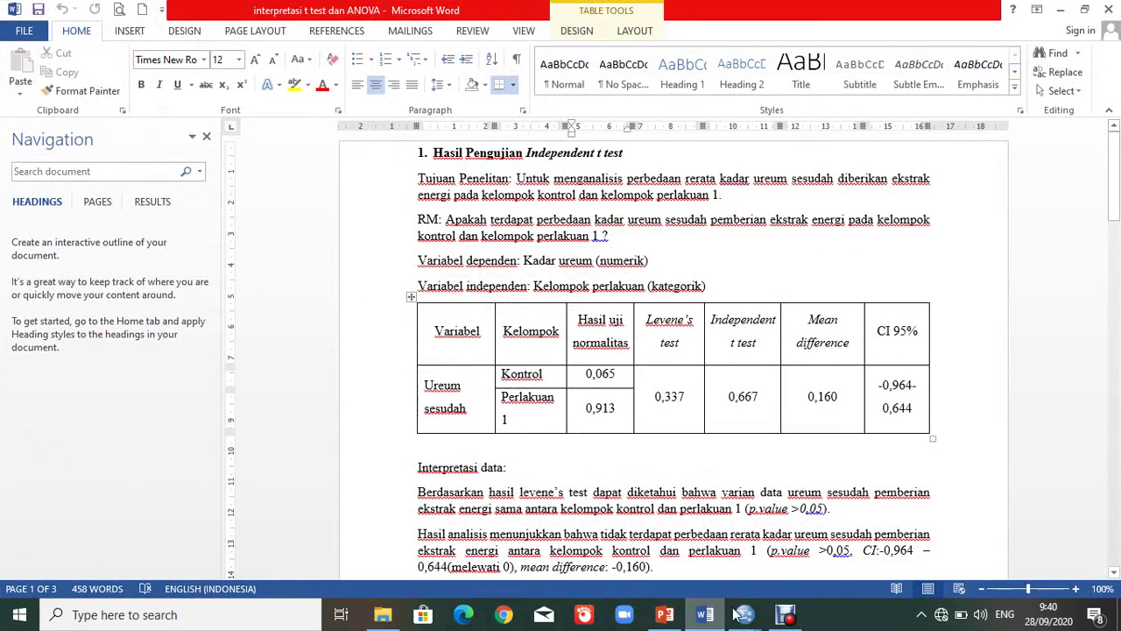